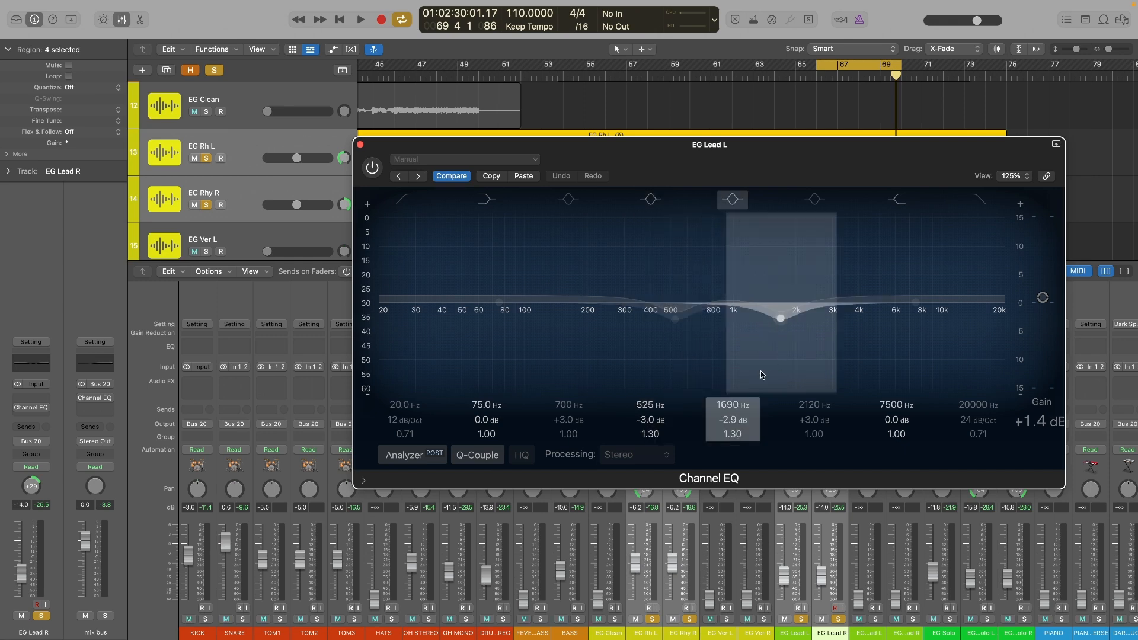
# - Close the EG Lead L Channel EQ window and play back the soloed rhythm and lead guitars with their bypassed EQs
pyautogui.click(360, 146)
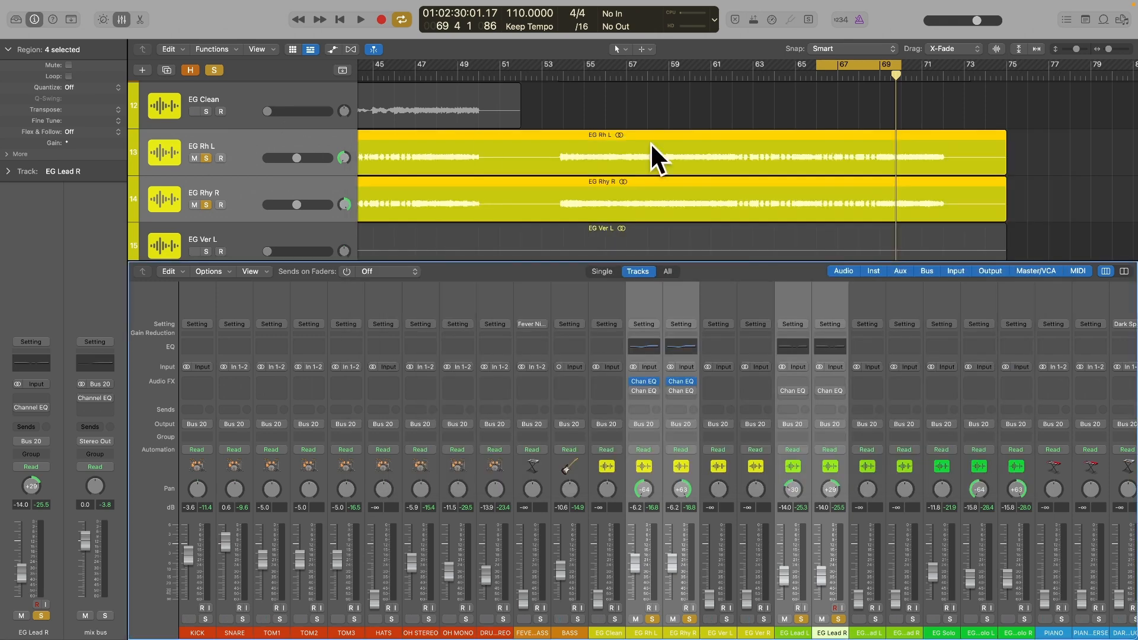
pyautogui.scroll(-2, 795, 152)
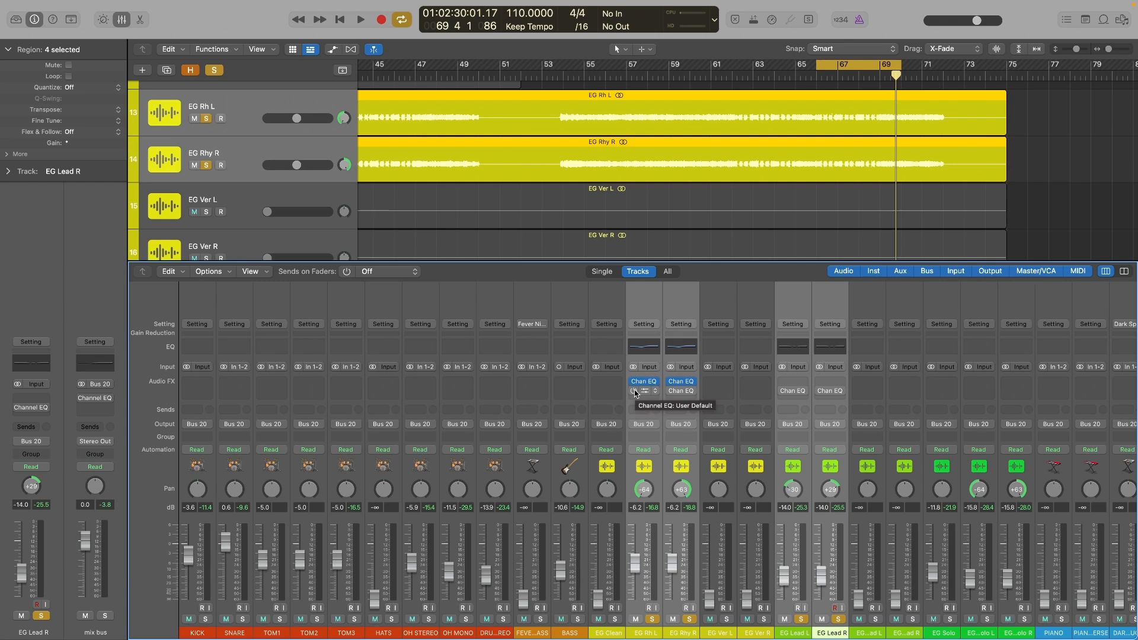
pyautogui.press('space')
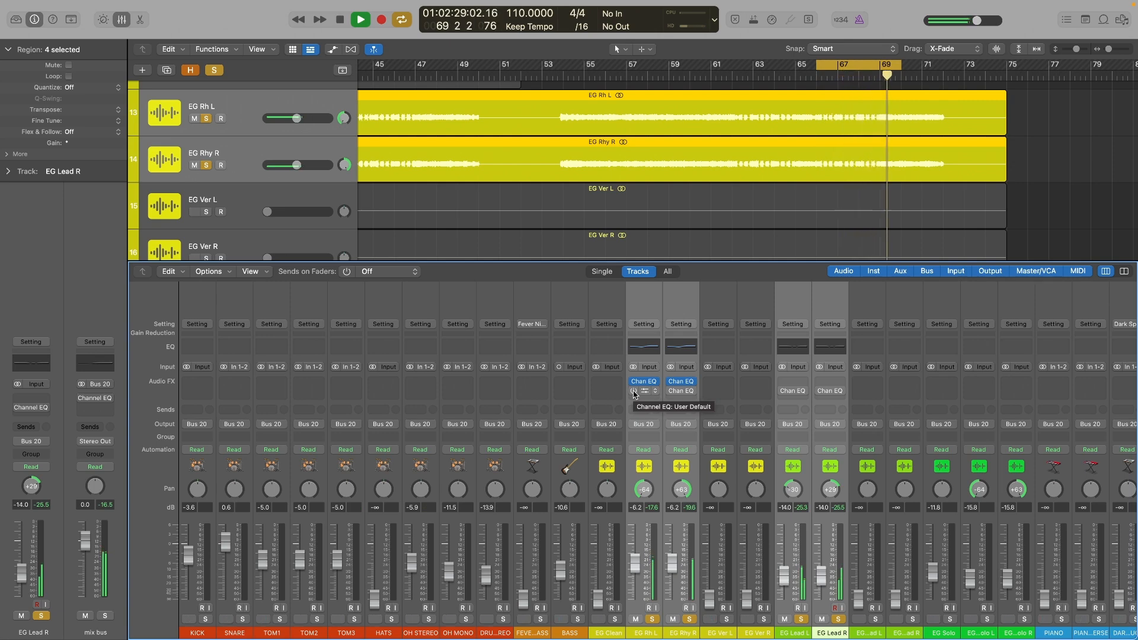
pyautogui.press('space')
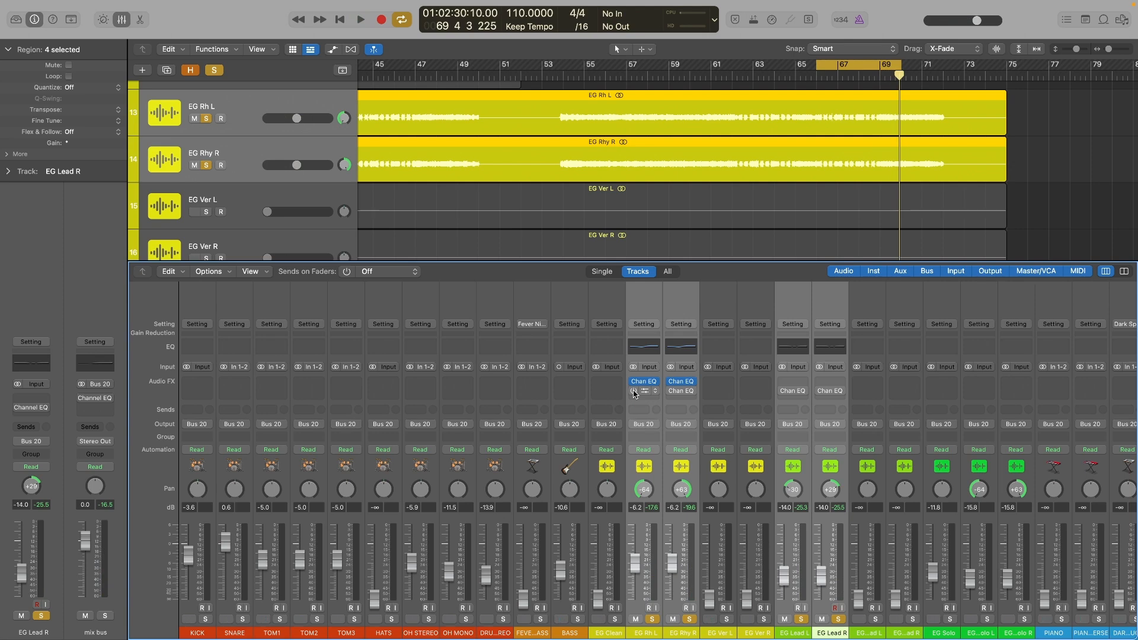
# - Select the EG Rh L and EG Rhy R channels and compare the soloed guitars with both channels muted and unmuted during playback
pyautogui.click(643, 302)
pyautogui.keyDown('shift'); pyautogui.click(676, 311); pyautogui.keyUp('shift')
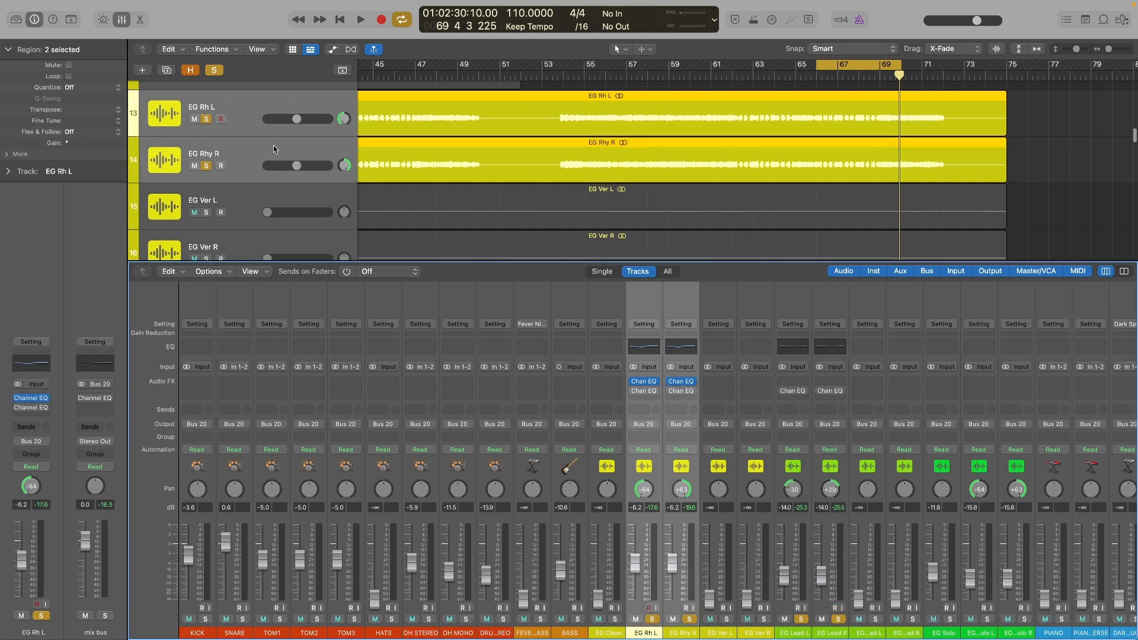
pyautogui.scroll(1, 274, 148)
pyautogui.moveTo(635, 393)
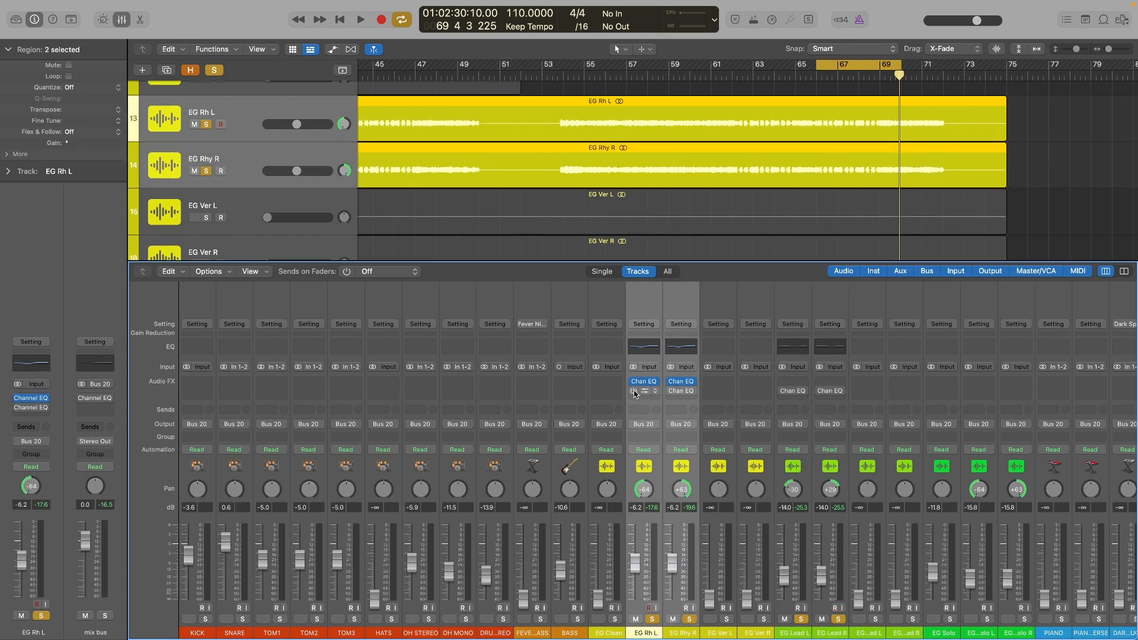
pyautogui.press('space')
pyautogui.click(635, 619)
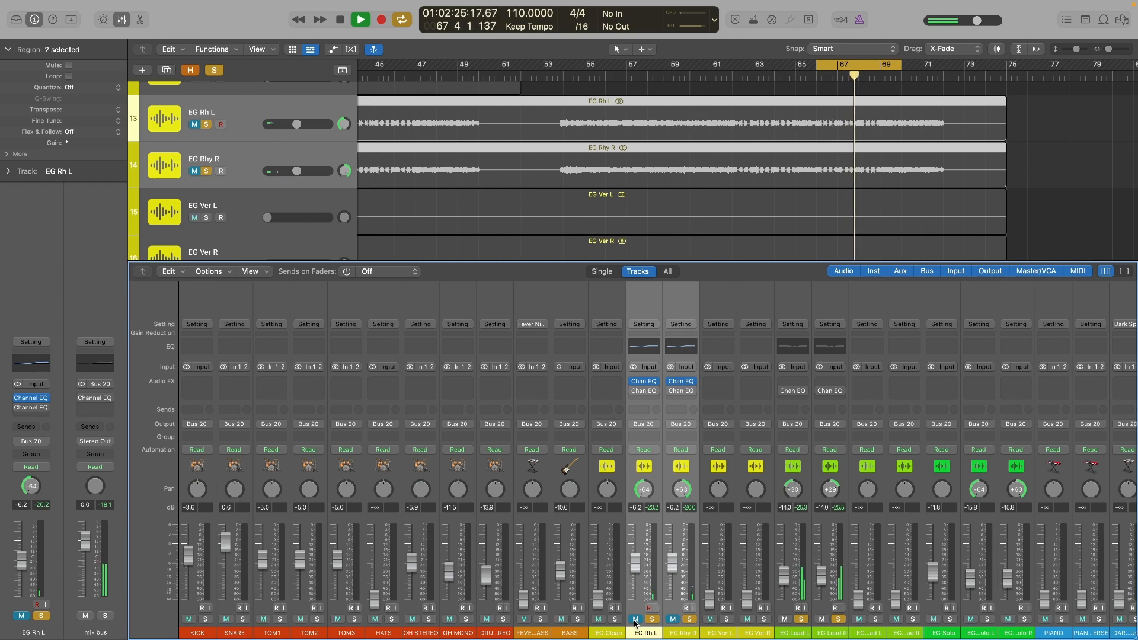
pyautogui.click(634, 621)
pyautogui.press('space')
# - Clear all solos and play the full mix, muting the EG Rh L and EG Rhy R channels to compare
pyautogui.click(215, 70)
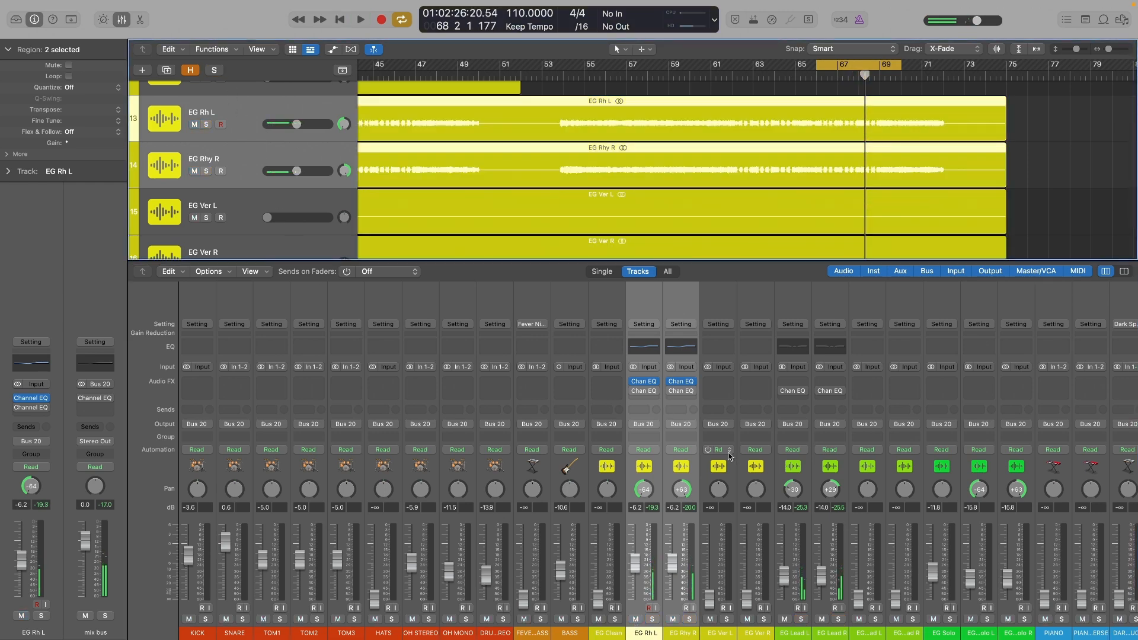
pyautogui.press('space')
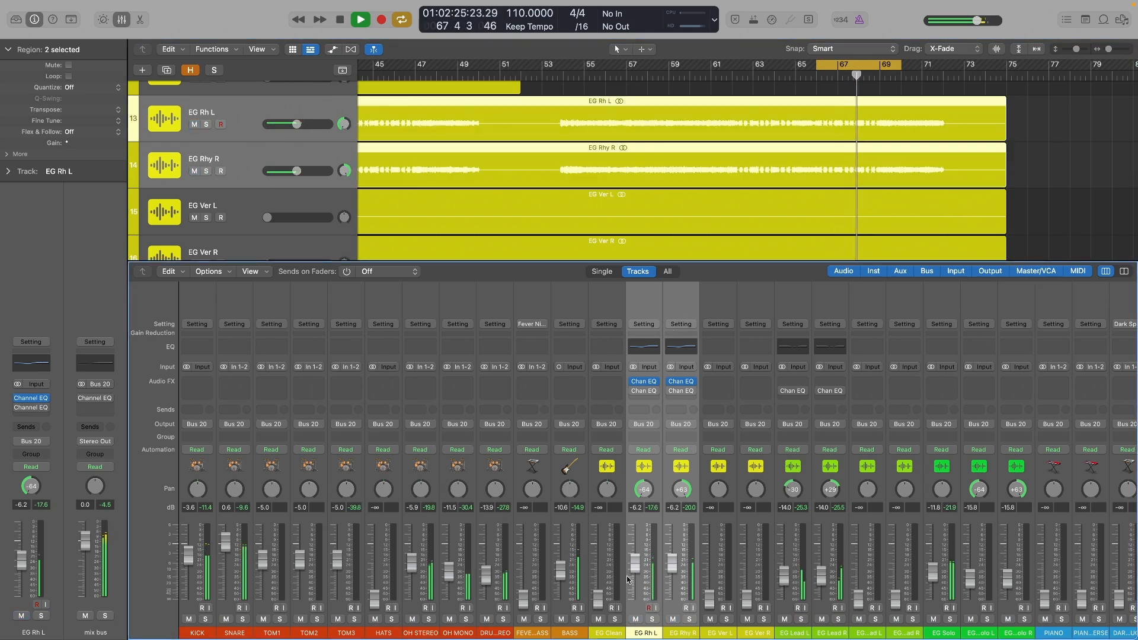
pyautogui.click(635, 620)
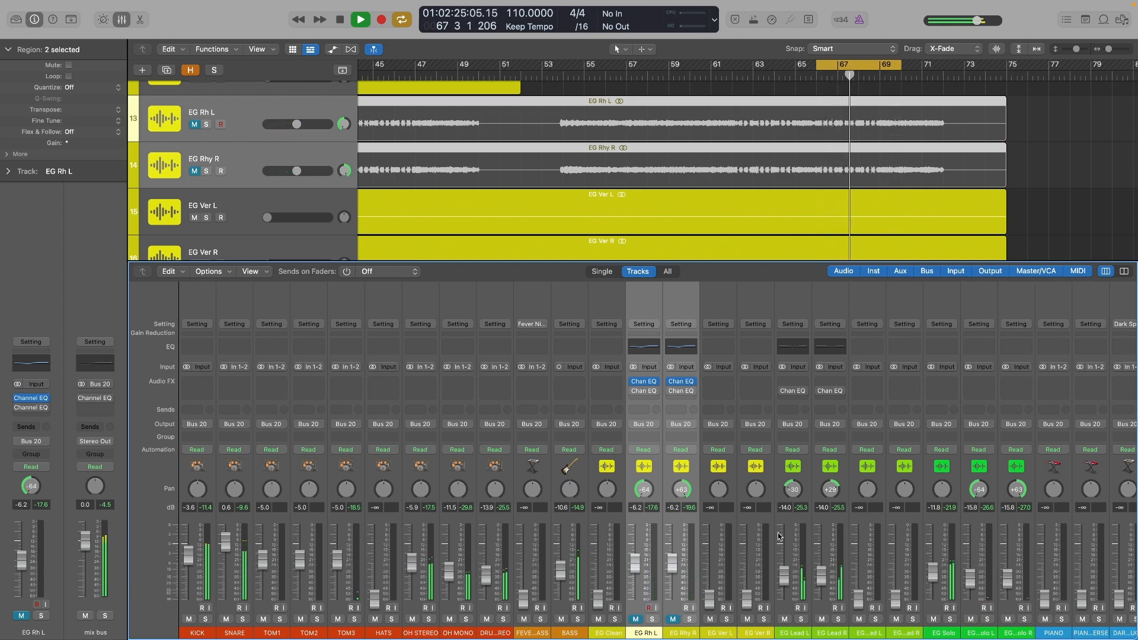
pyautogui.click(786, 501)
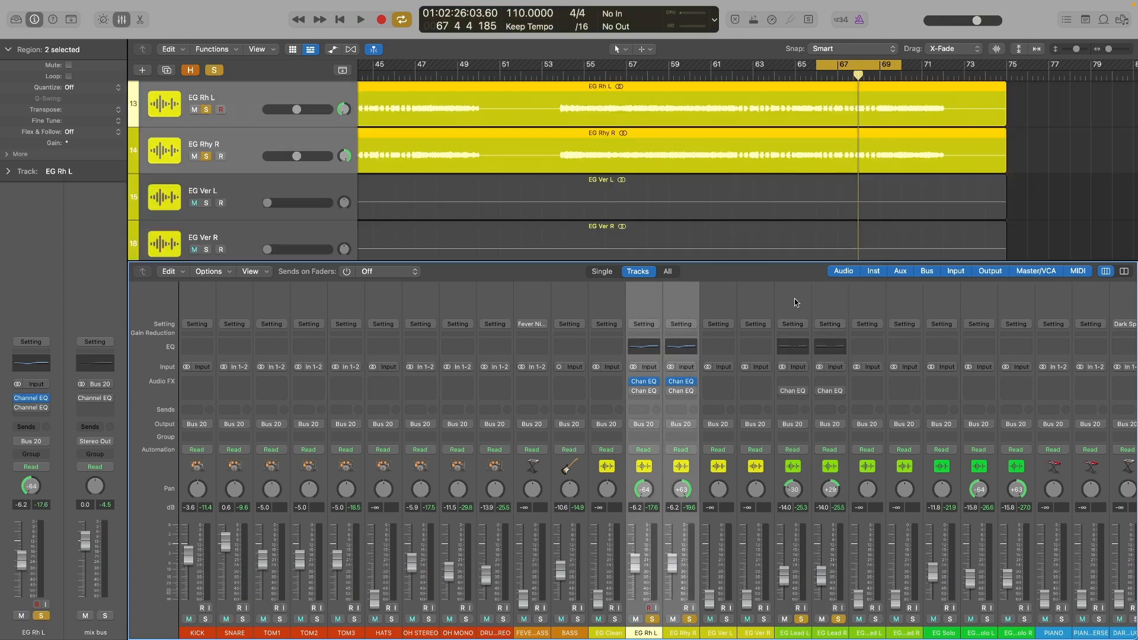
# - Add both EG Lead channels to the rhythm guitar selection and enable the second-slot Channel EQ on all four during playback
pyautogui.moveTo(796, 301); pyautogui.dragTo(816, 269)
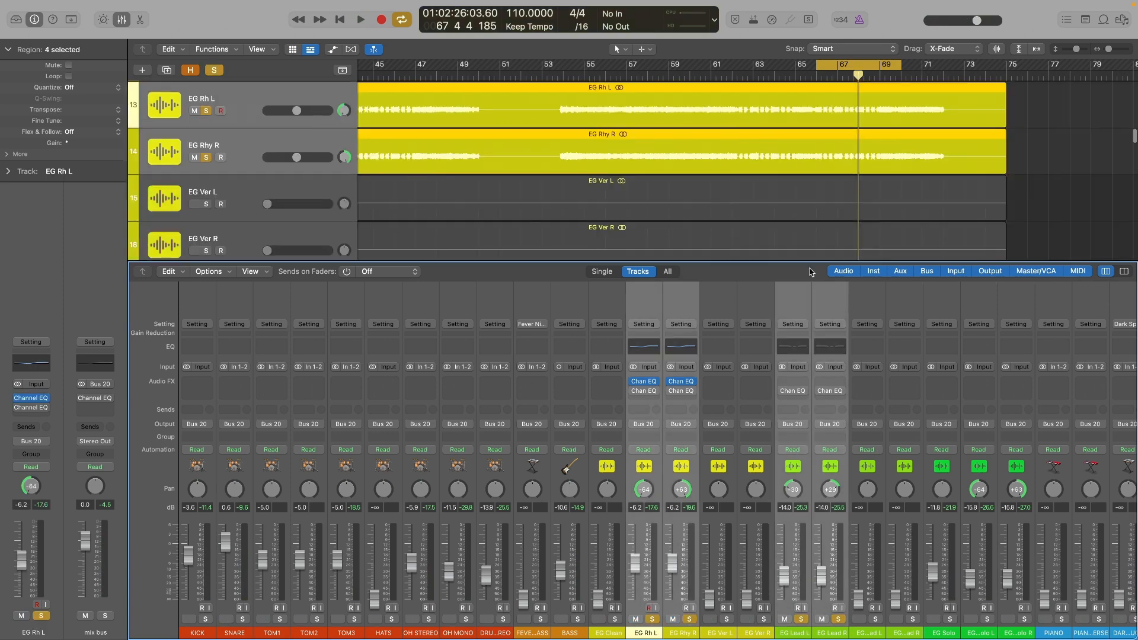
pyautogui.scroll(1, 917, 108)
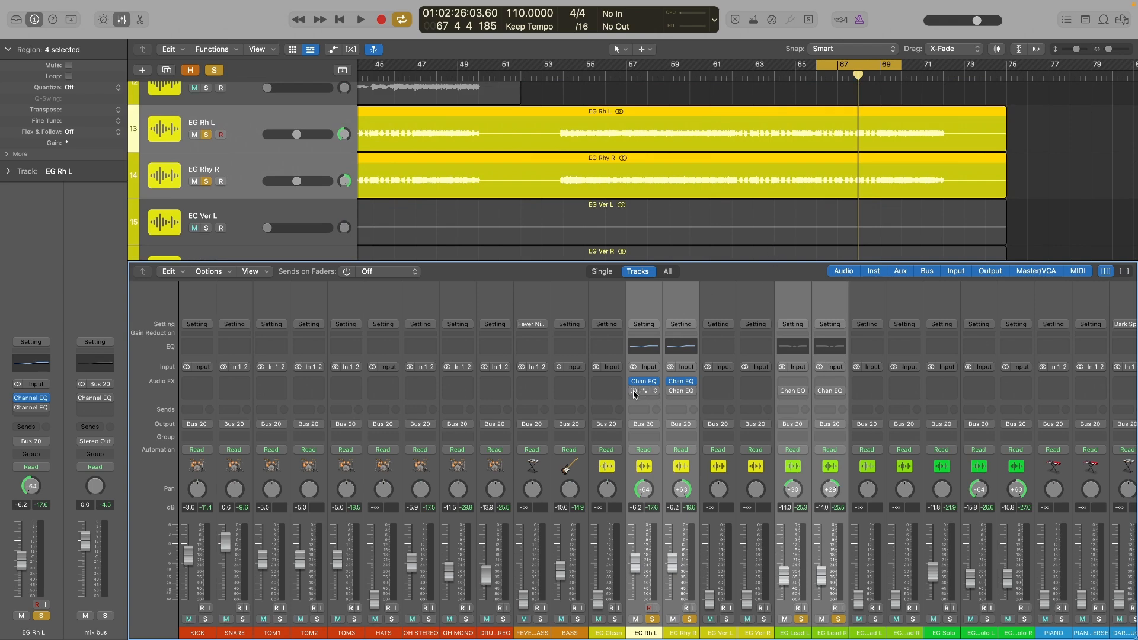
pyautogui.press('space')
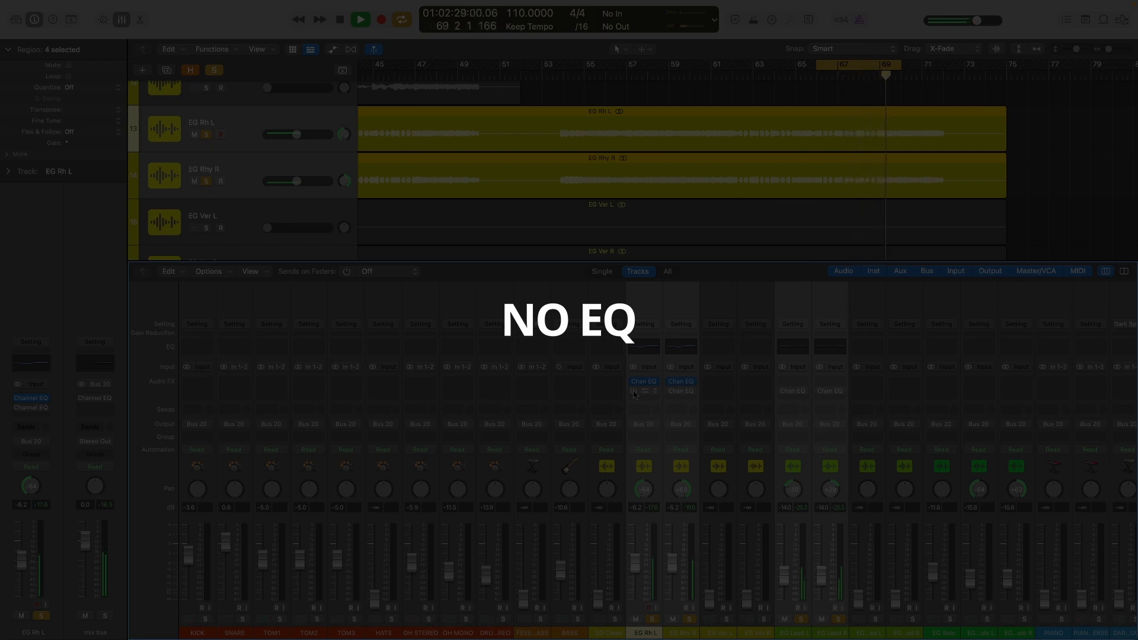
pyautogui.click(634, 392)
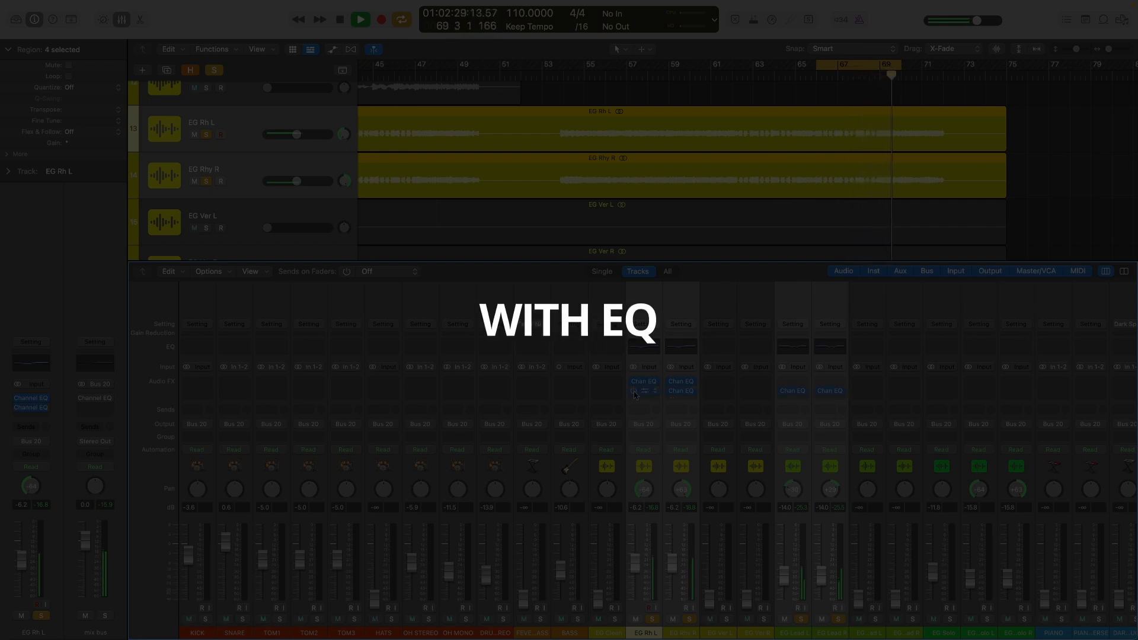
pyautogui.press('space')
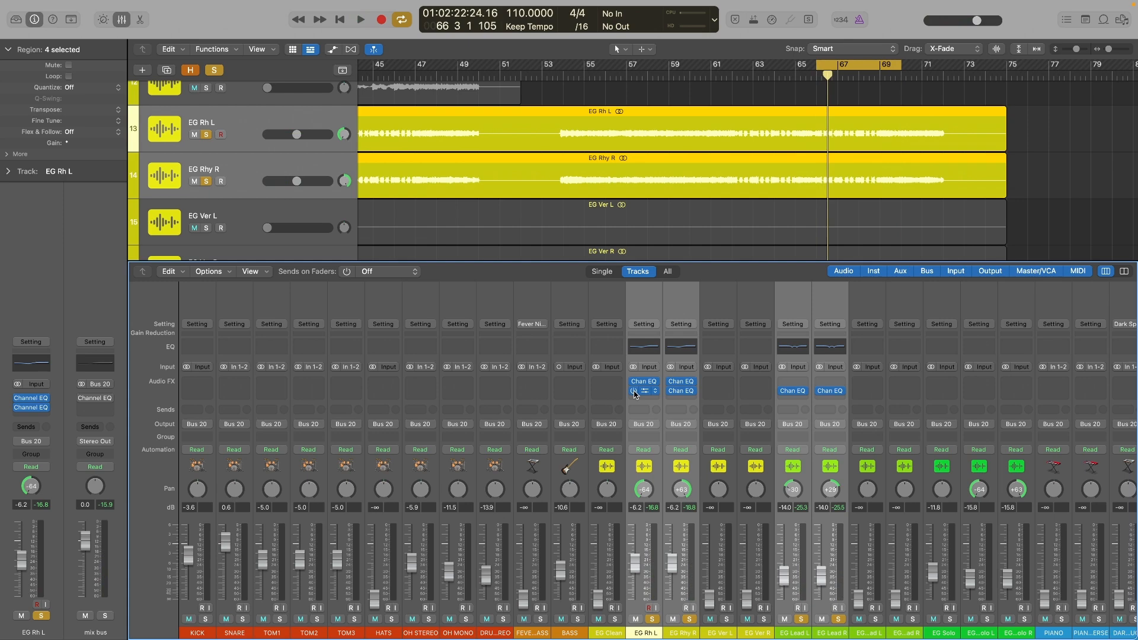
# - Clear all solos and select the BASS track
pyautogui.click(647, 304)
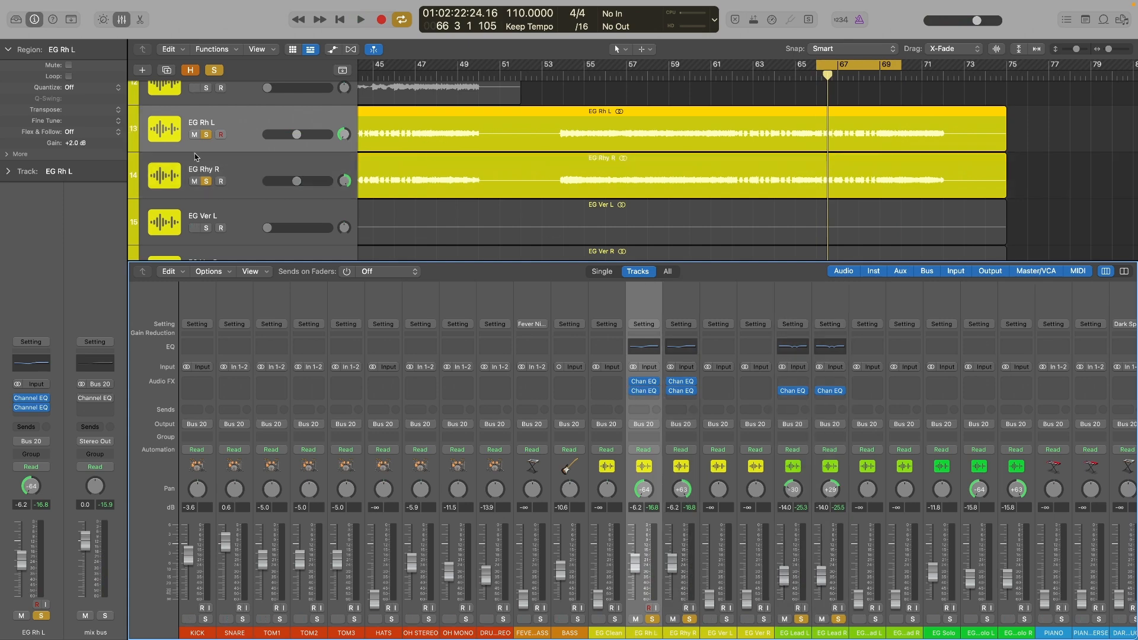
pyautogui.click(214, 70)
pyautogui.scroll(10, 697, 209)
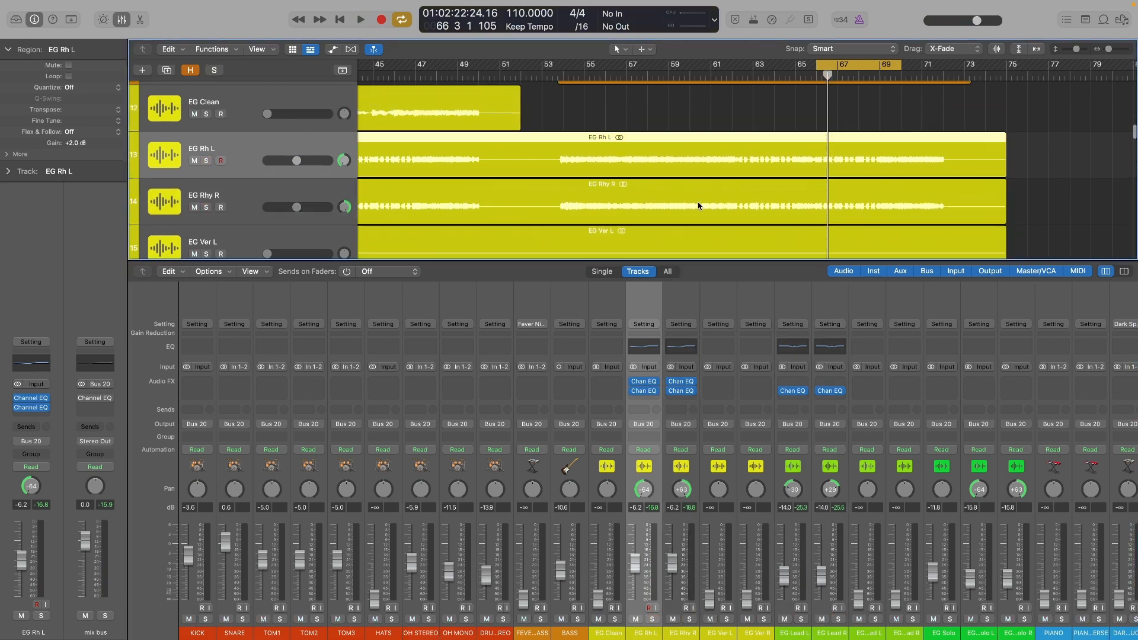
pyautogui.scroll(-7, 698, 209)
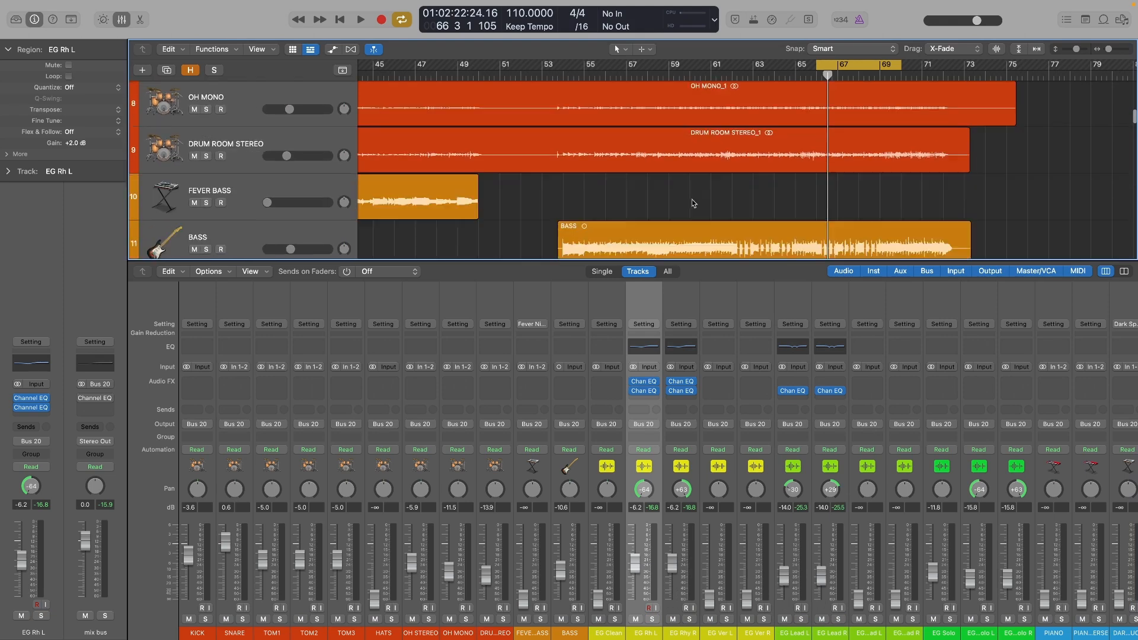
pyautogui.click(288, 130)
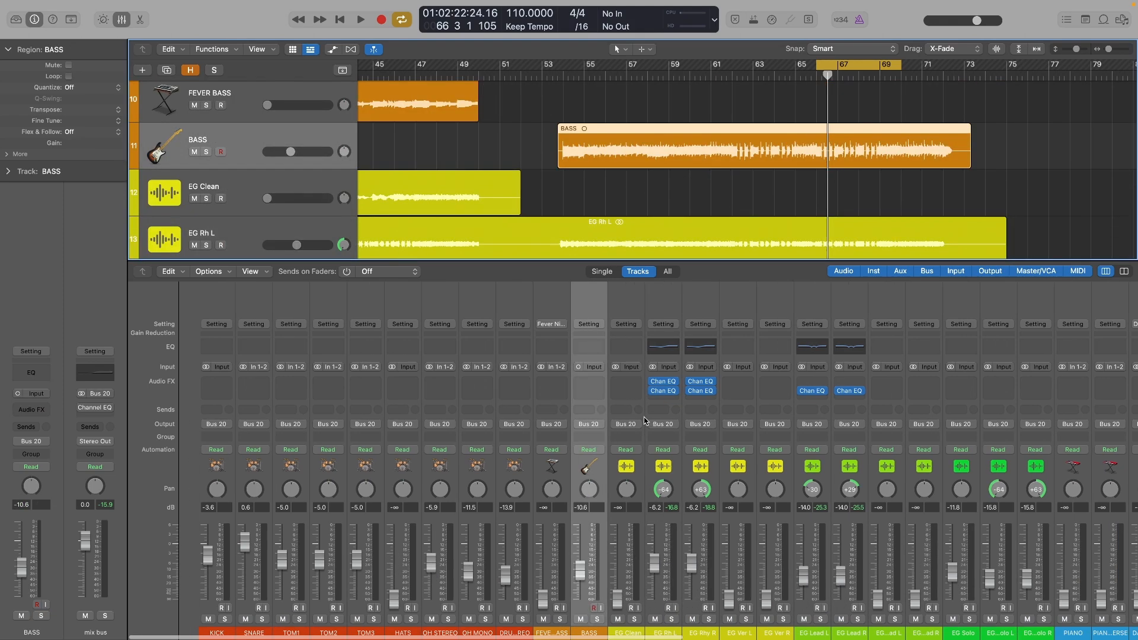
pyautogui.scroll(4, 816, 94)
pyautogui.scroll(-4, 816, 95)
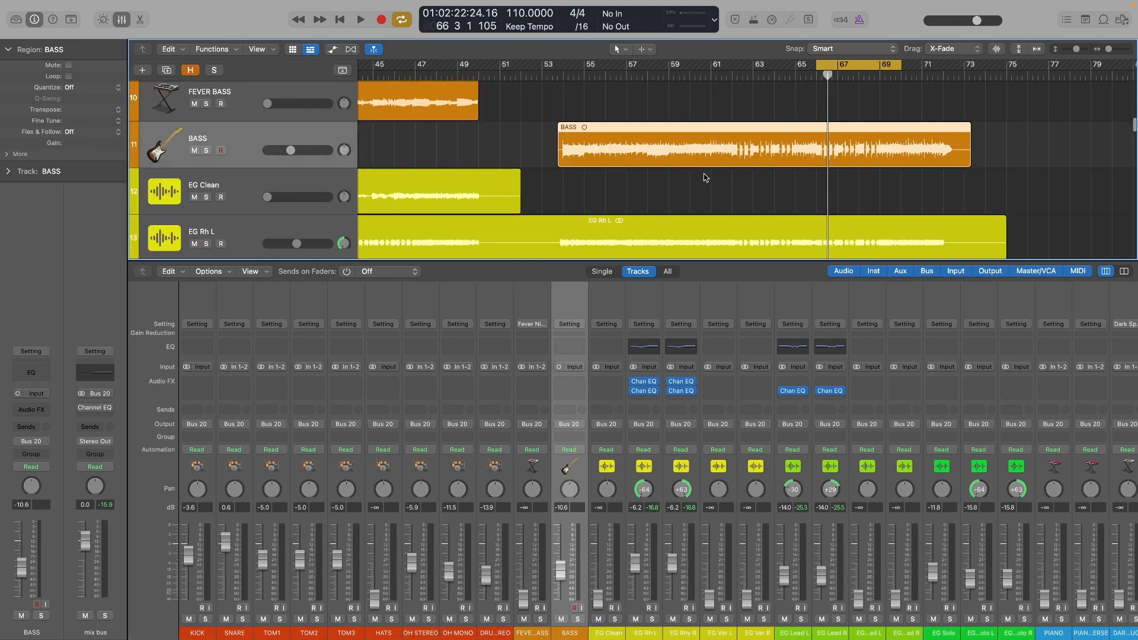
# - Set the cycle range from bar 66 to bar 72 and start looped playback of the full mix
pyautogui.scroll(1, 816, 83)
pyautogui.moveTo(901, 69); pyautogui.dragTo(943, 66)
pyautogui.press('space')
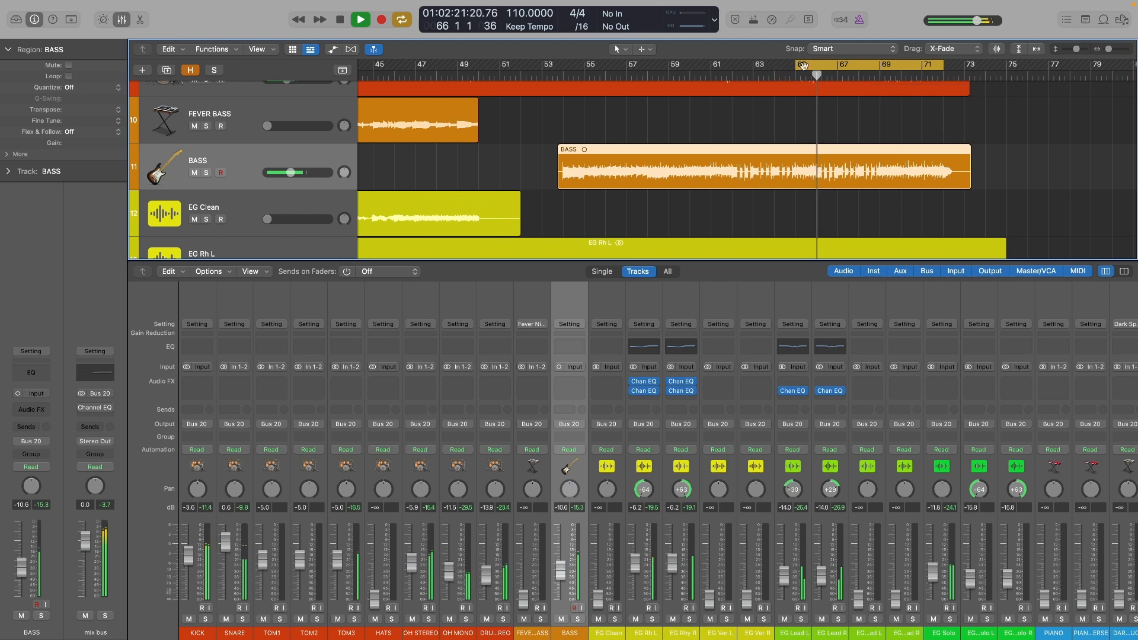
pyautogui.moveTo(797, 65); pyautogui.dragTo(819, 65)
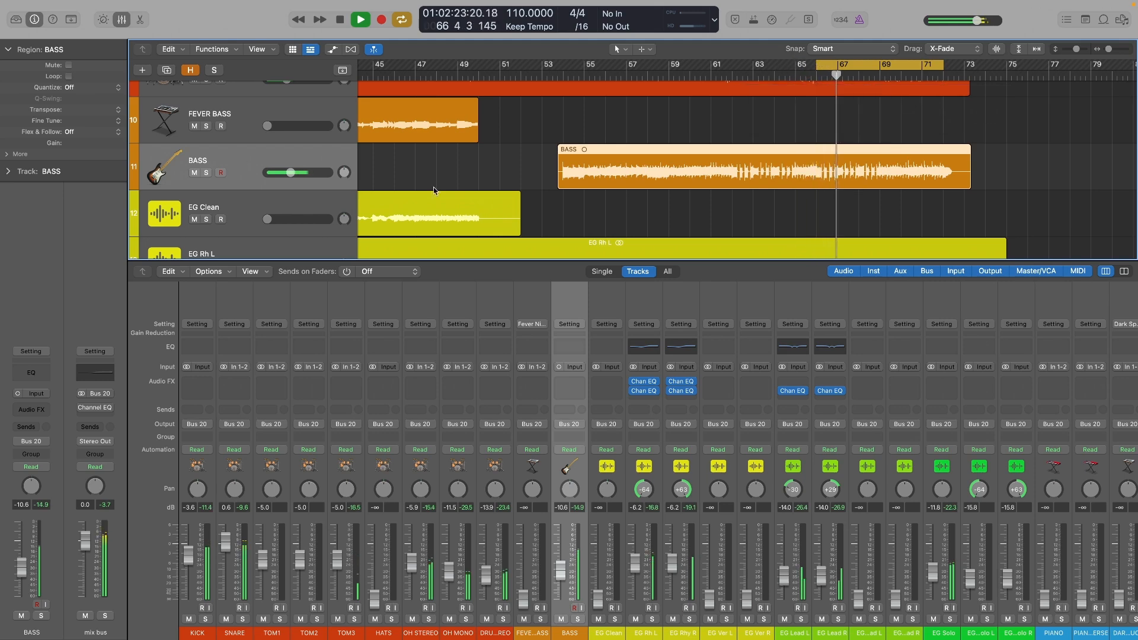
# - Stop playback and solo the BASS and KICK tracks
pyautogui.scroll(5, 285, 161)
pyautogui.scroll(4, 285, 161)
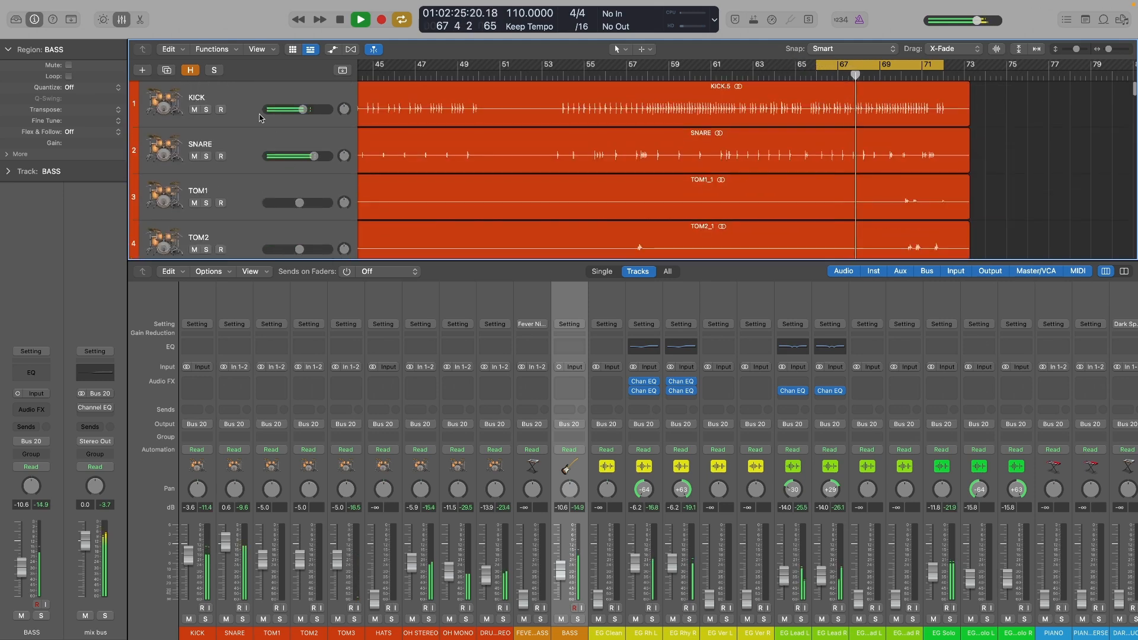
pyautogui.press('space')
pyautogui.press('s')
pyautogui.click(201, 306)
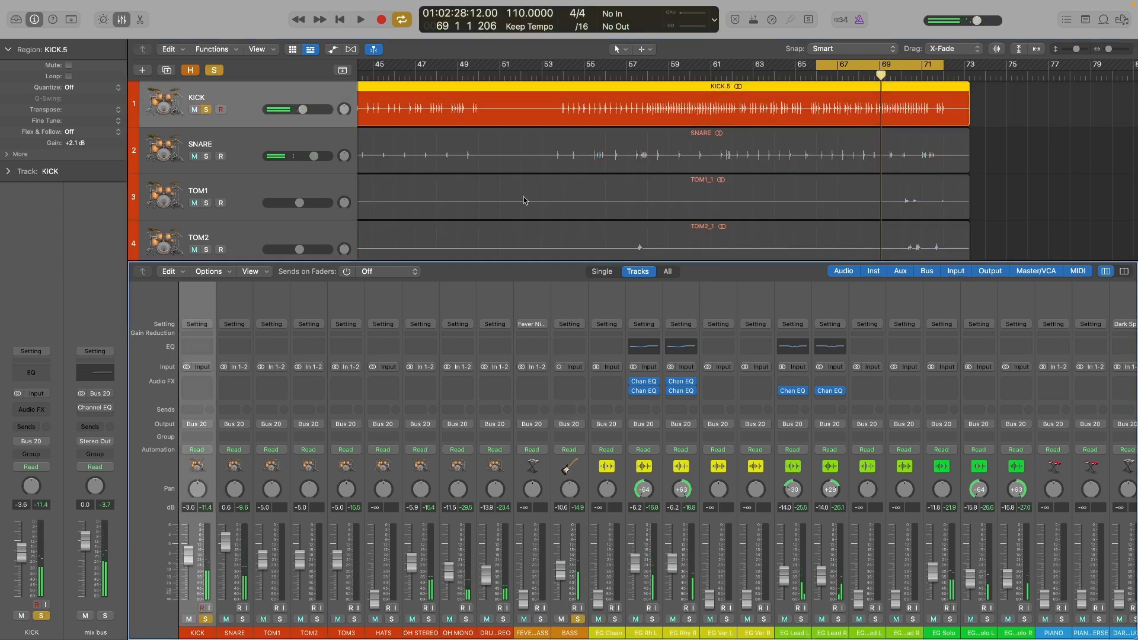
# - Play back the soloed kick and bass together within the cycle range
pyautogui.scroll(-9, 889, 127)
pyautogui.press('space')
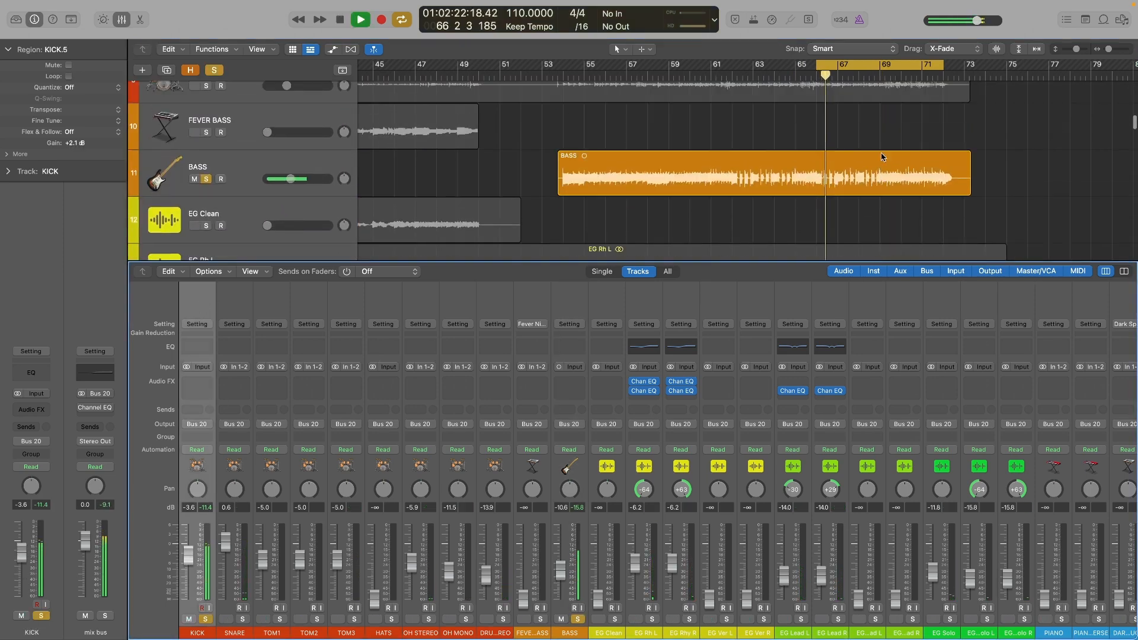
pyautogui.scroll(1, 882, 156)
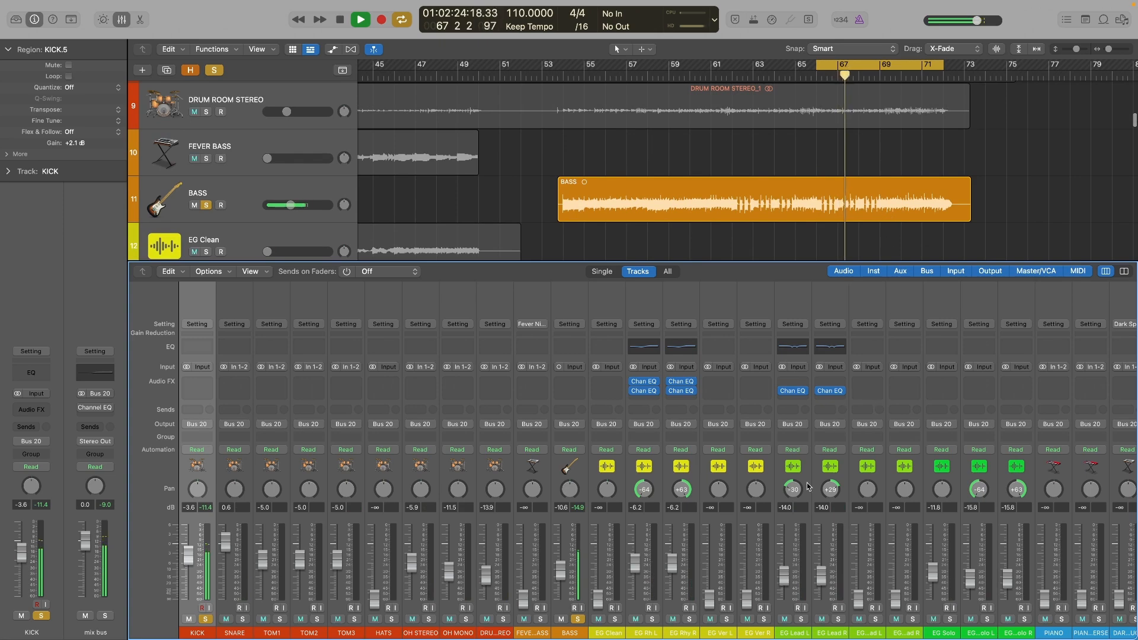
pyautogui.press('space')
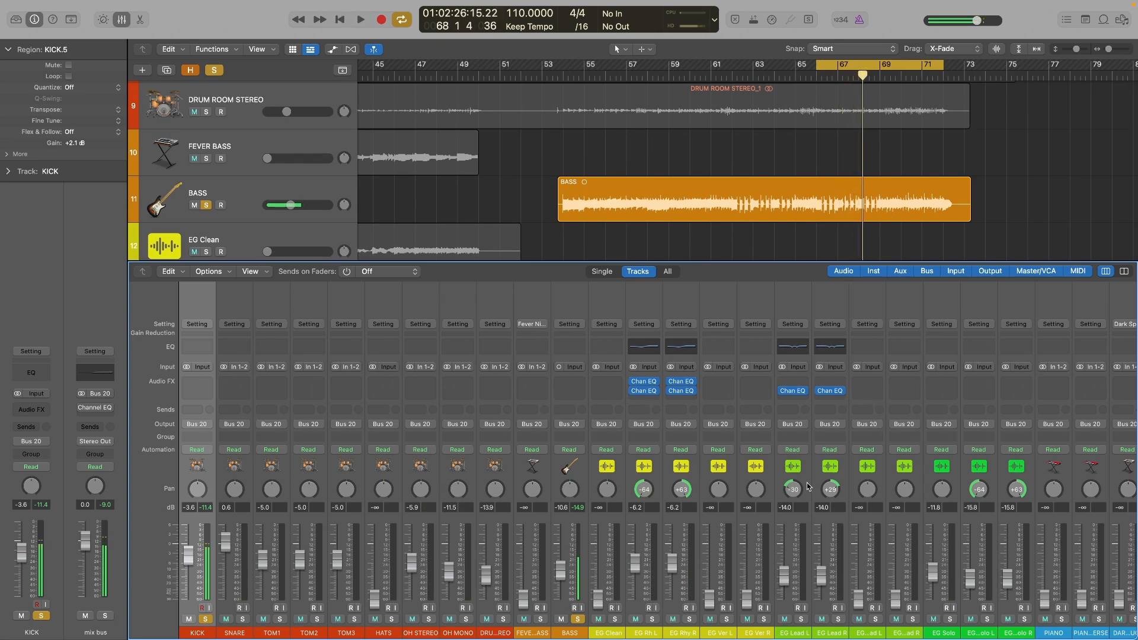
# - Open the MultiMeter on the Stereo Out channel and place its window over the lower part of the mixer
pyautogui.hscroll(15, 809, 486)
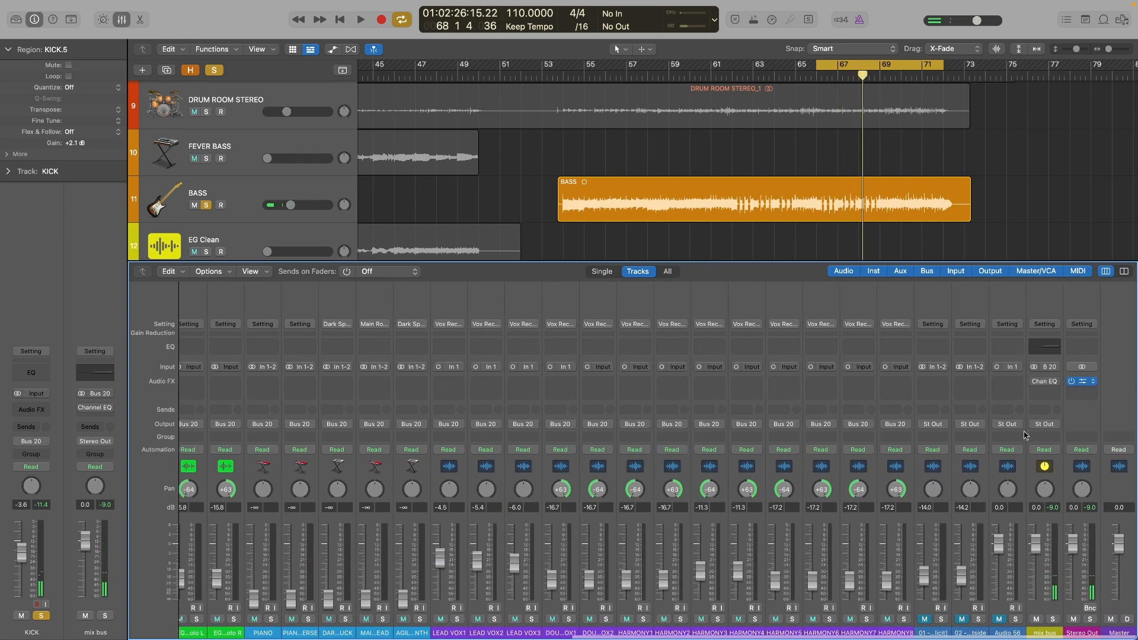
pyautogui.click(1082, 381)
pyautogui.moveTo(350, 254); pyautogui.dragTo(1034, 314)
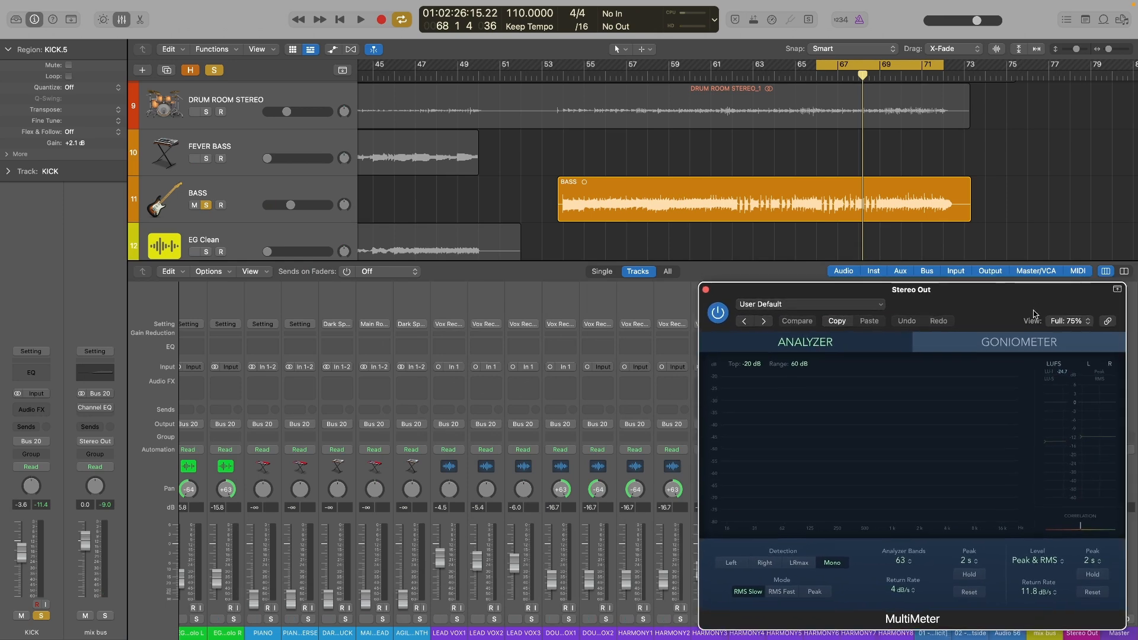
# - Remove the solo from the KICK track and play the BASS alone to examine its spectrum in the MultiMeter
pyautogui.hscroll(-3, 795, 174)
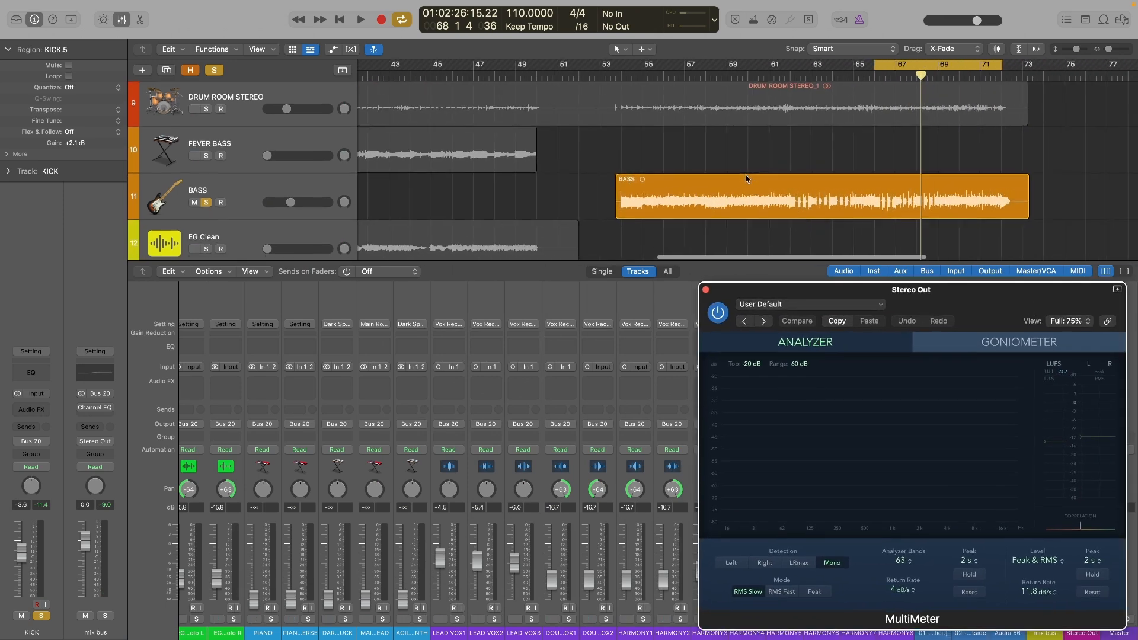
pyautogui.scroll(10, 747, 178)
pyautogui.click(247, 98)
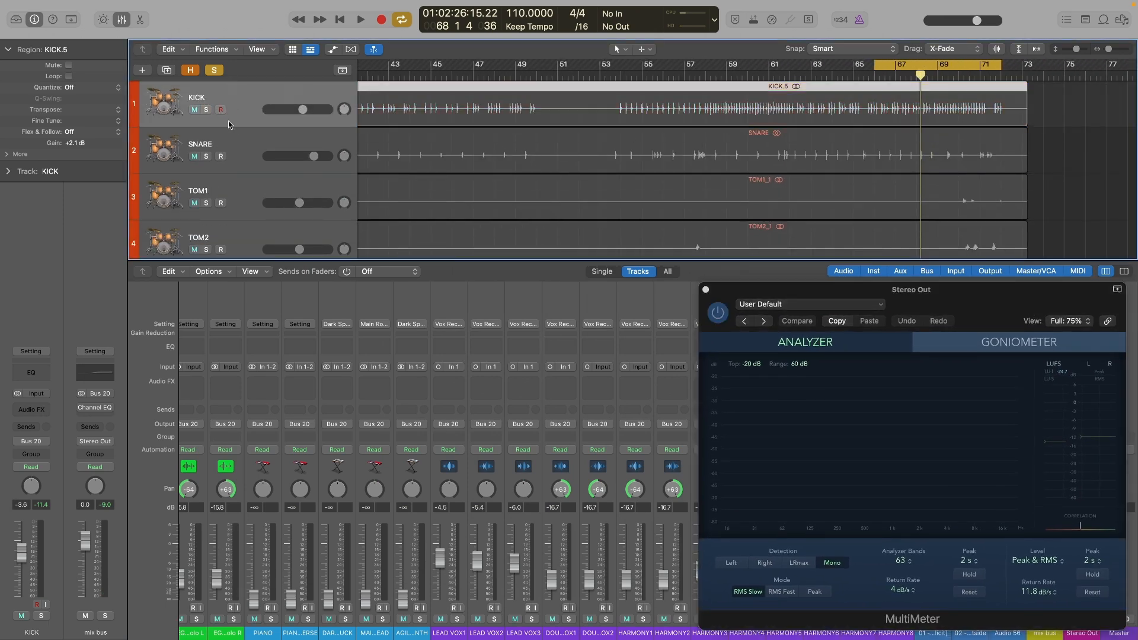
pyautogui.scroll(-6, 240, 144)
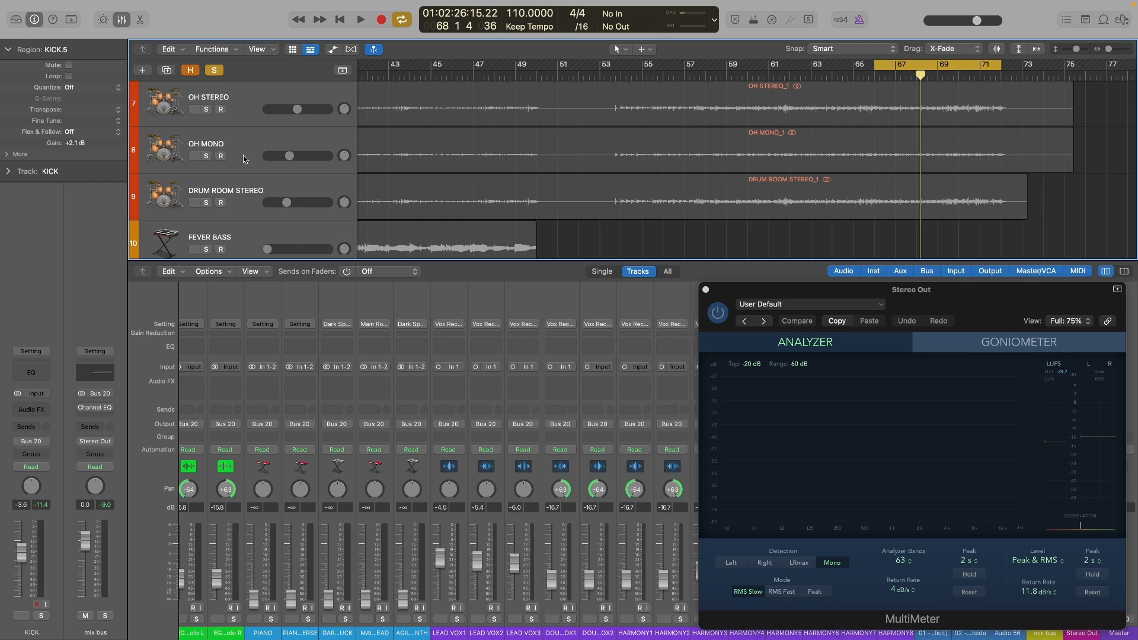
pyautogui.press('space')
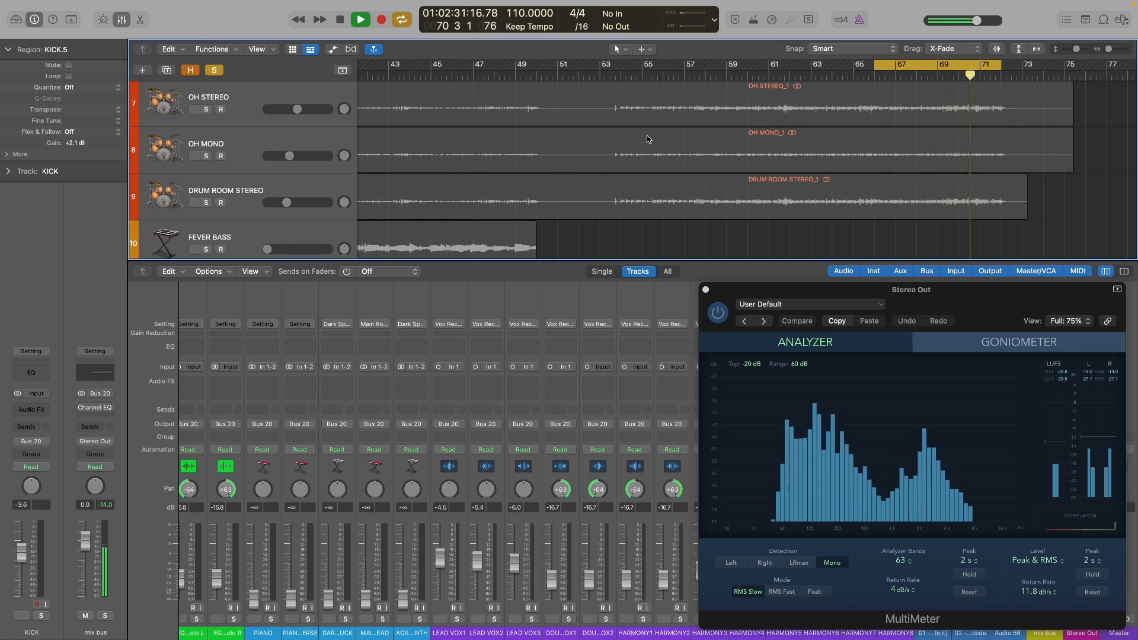
# - Remove the BASS solo, solo only the KICK track and play it to examine its spectrum in the MultiMeter
pyautogui.scroll(6, 283, 130)
pyautogui.scroll(-8, 255, 164)
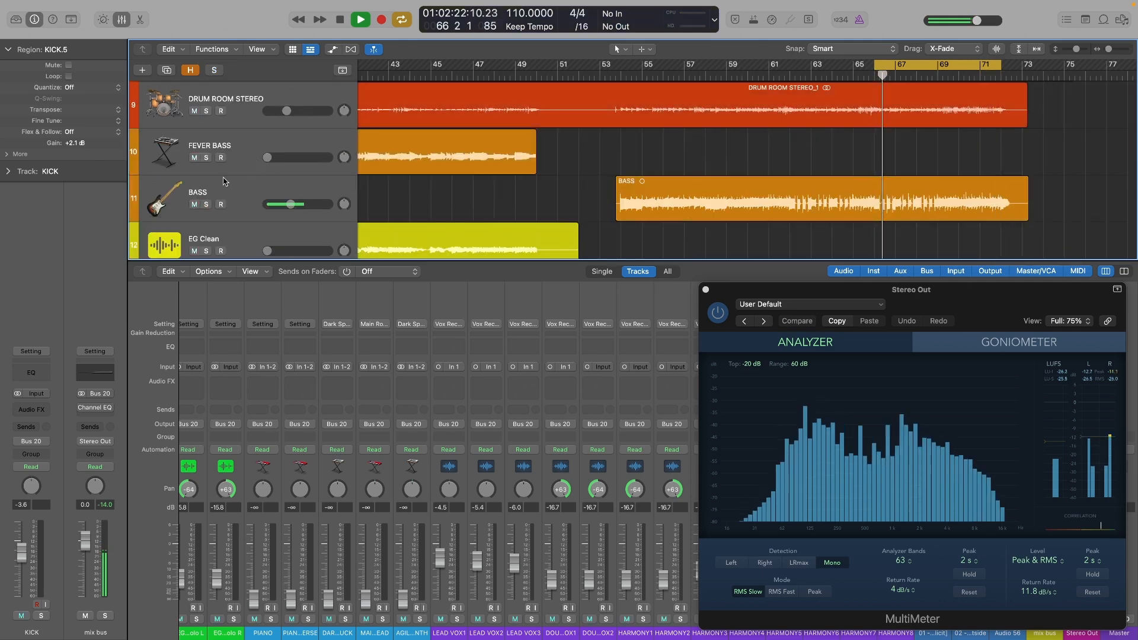
pyautogui.scroll(8, 224, 181)
pyautogui.press('s')
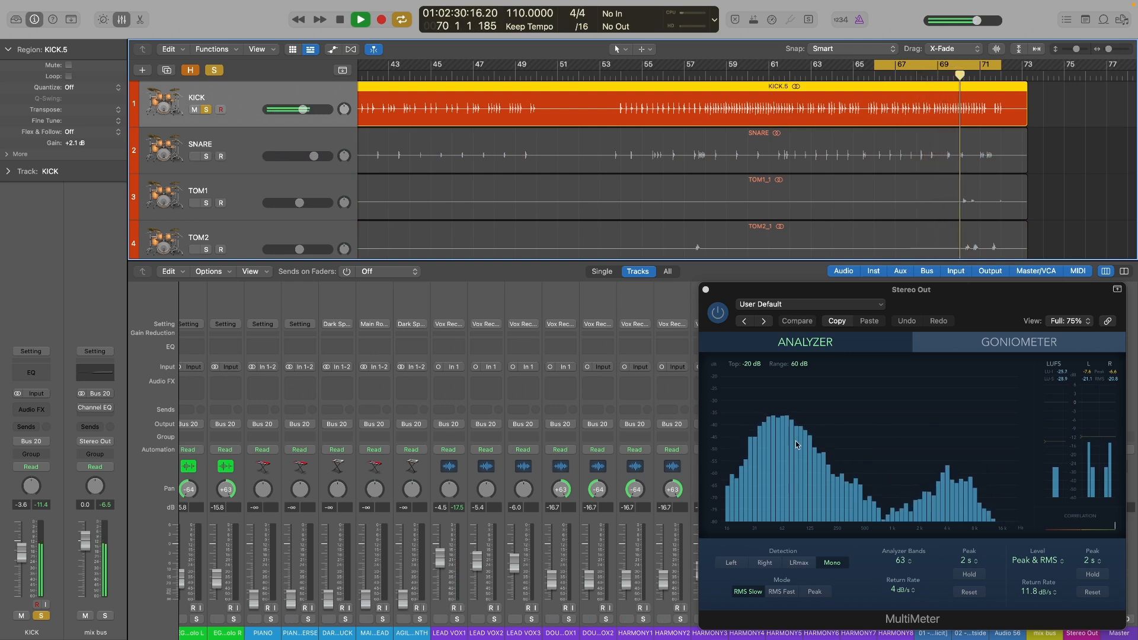
pyautogui.press('space')
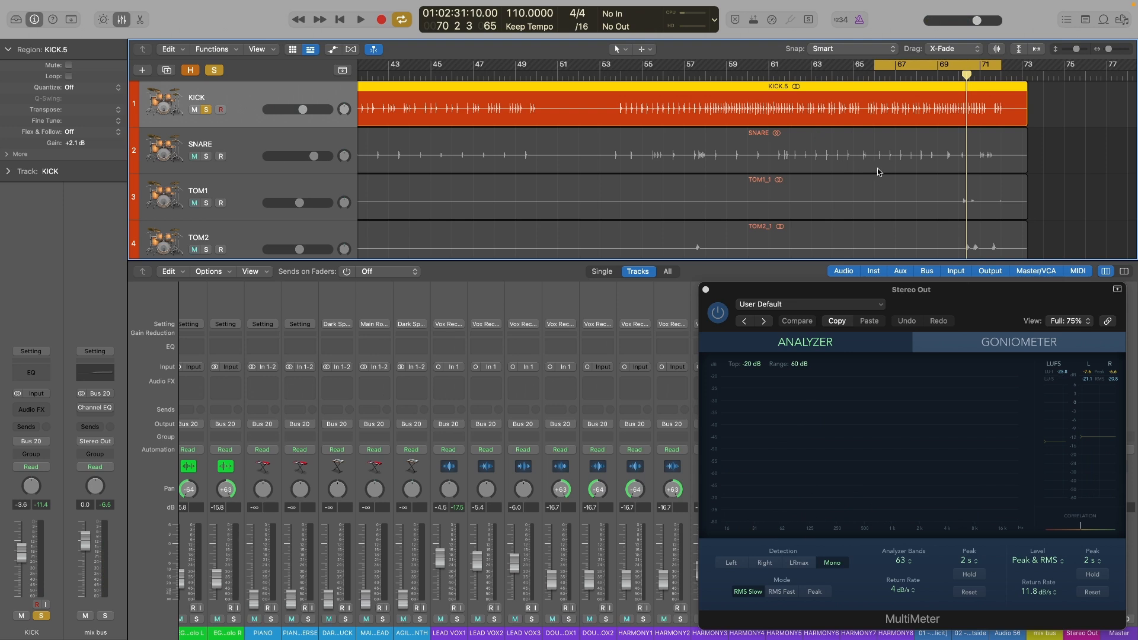
pyautogui.press('space')
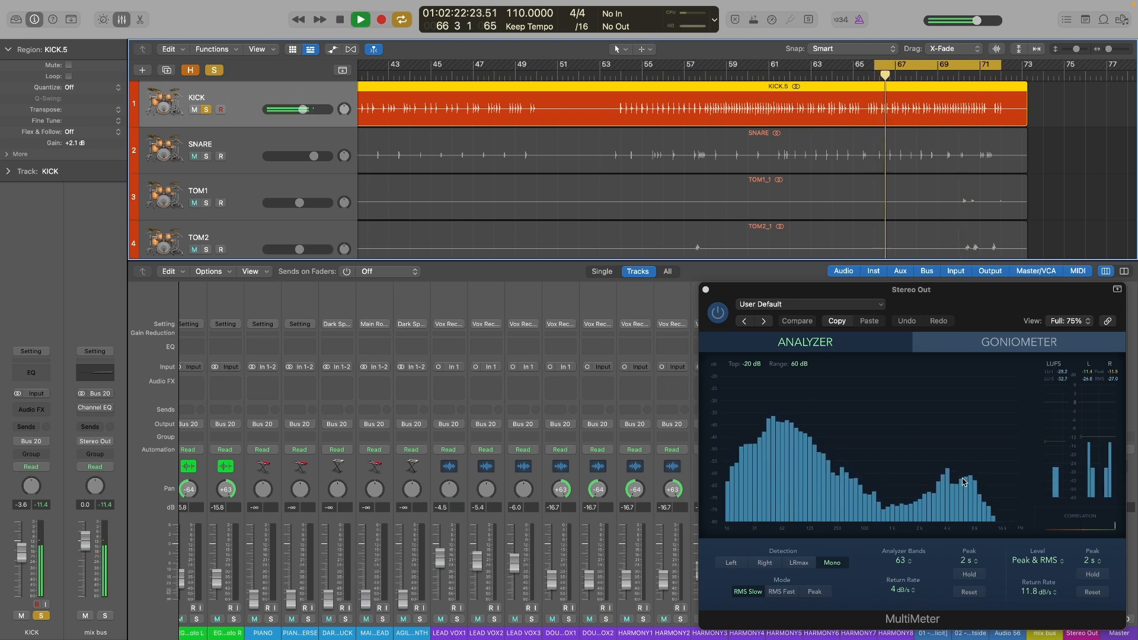
pyautogui.press('space')
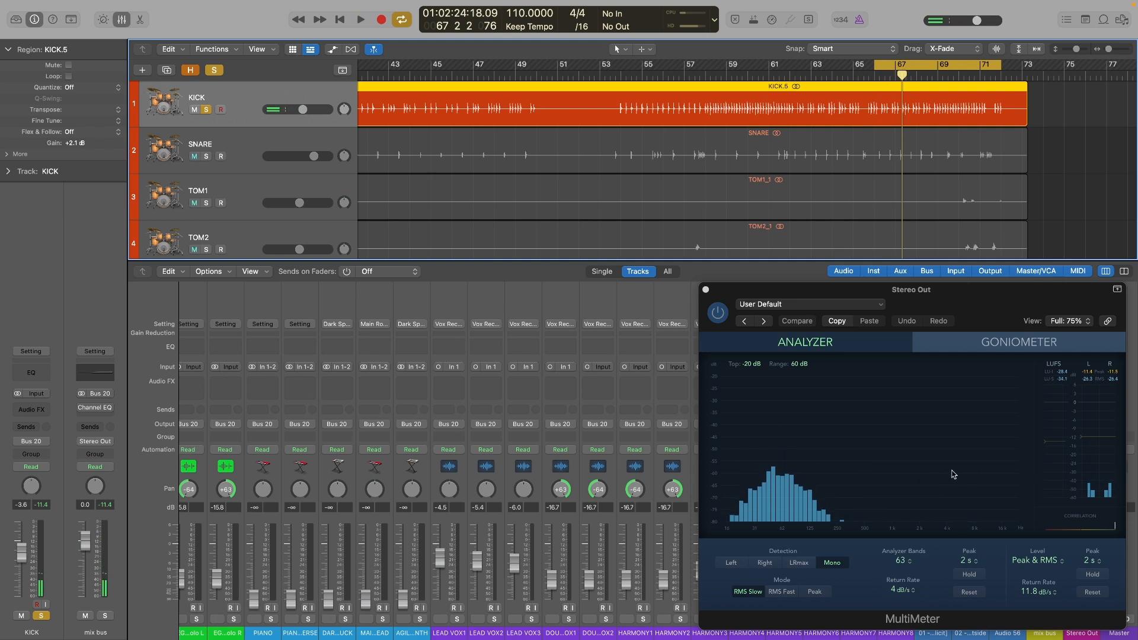
# - Solo the BASS track along with the KICK and play both to examine their combined spectrum
pyautogui.scroll(-6, 789, 221)
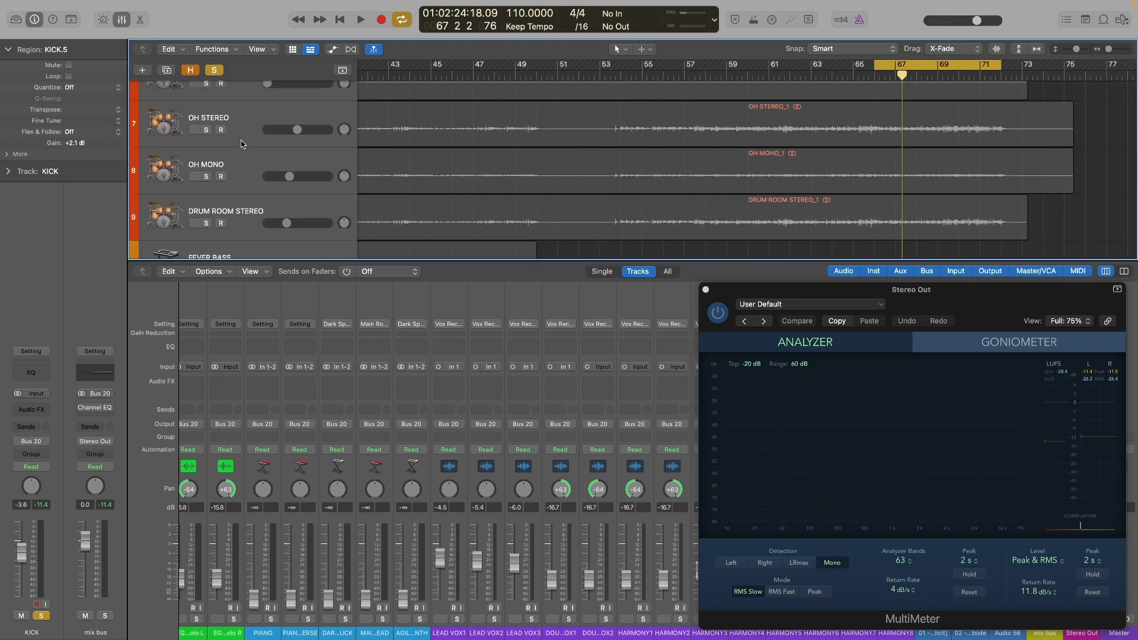
pyautogui.scroll(-3, 243, 146)
pyautogui.click(254, 194)
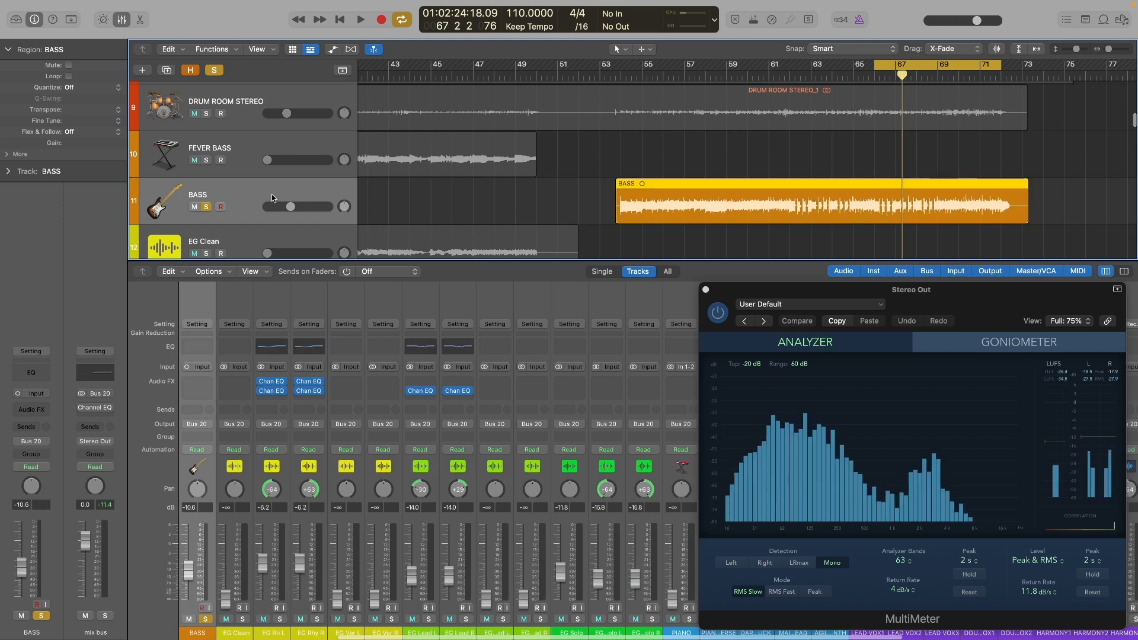
pyautogui.press('space')
pyautogui.press('space')
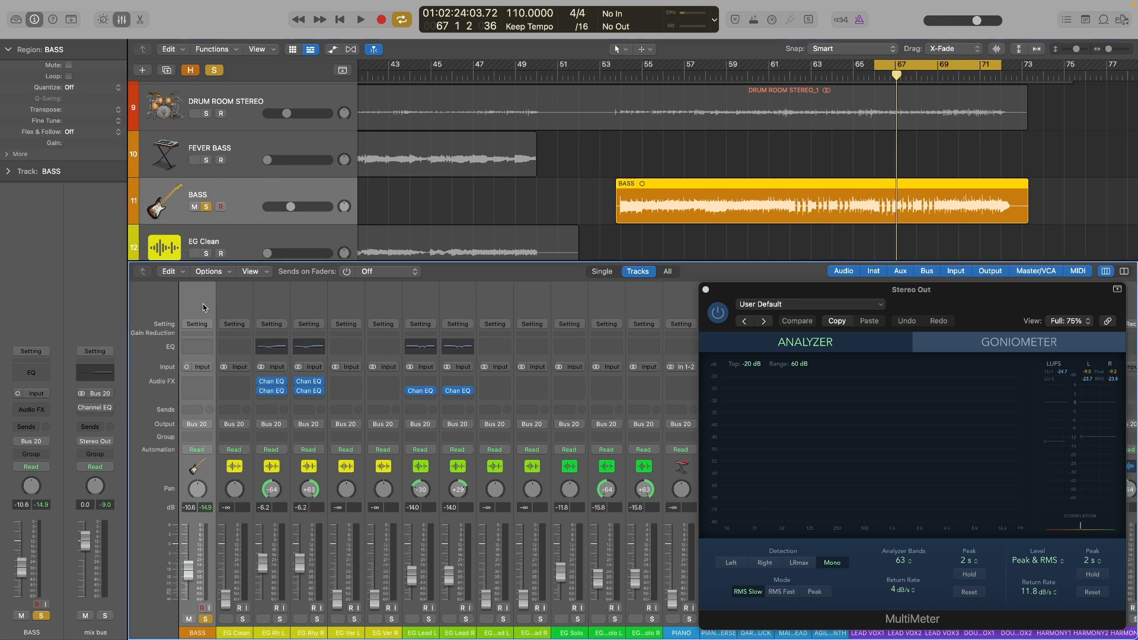
# - Insert a Channel EQ on the BASS and KICK channels and arrange the two EQ windows so both are accessible
pyautogui.hscroll(-10, 513, 372)
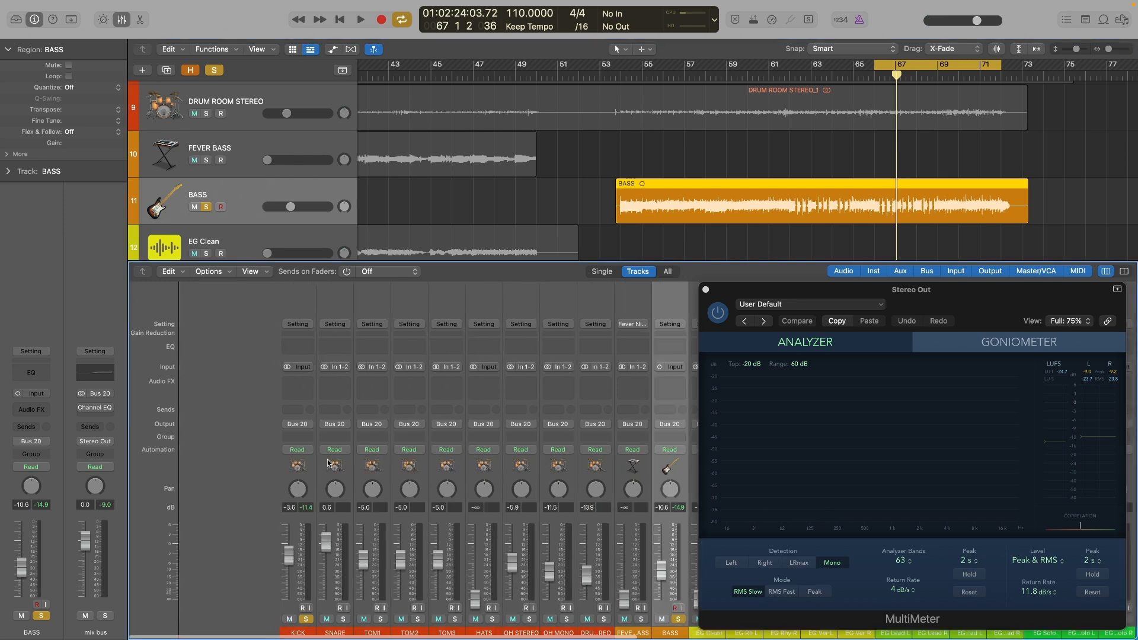
pyautogui.hscroll(2, 513, 372)
pyautogui.click(574, 352)
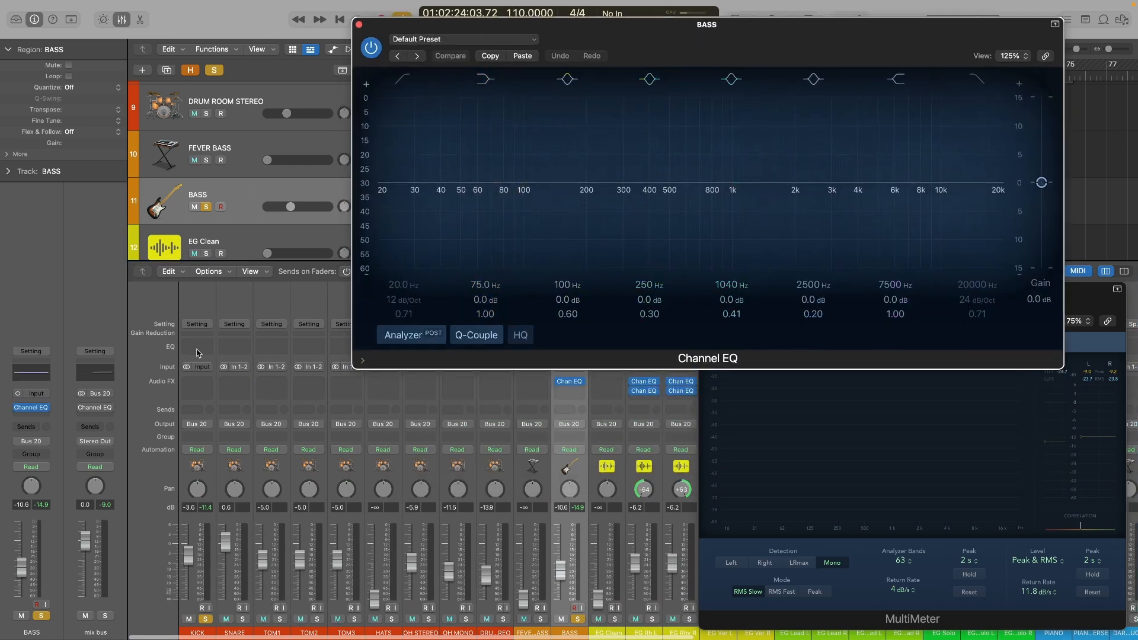
pyautogui.moveTo(700, 160); pyautogui.dragTo(353, 294)
pyautogui.moveTo(745, 45); pyautogui.dragTo(559, 72)
pyautogui.moveTo(638, 77); pyautogui.dragTo(609, 46)
pyautogui.moveTo(100, 283); pyautogui.dragTo(100, 300)
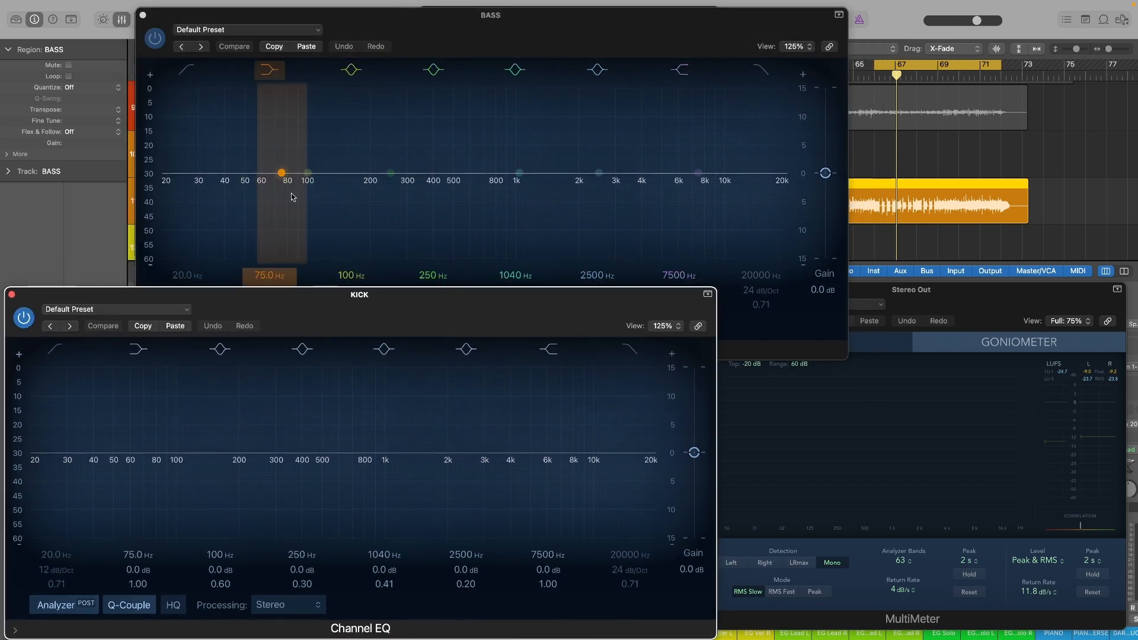
# - Make a small low-frequency cut around 60 Hz in the BASS Channel EQ and spread the two EQ windows apart
pyautogui.moveTo(300, 174); pyautogui.dragTo(268, 197)
pyautogui.moveTo(474, 47); pyautogui.dragTo(721, 65)
pyautogui.moveTo(315, 289); pyautogui.dragTo(332, 238)
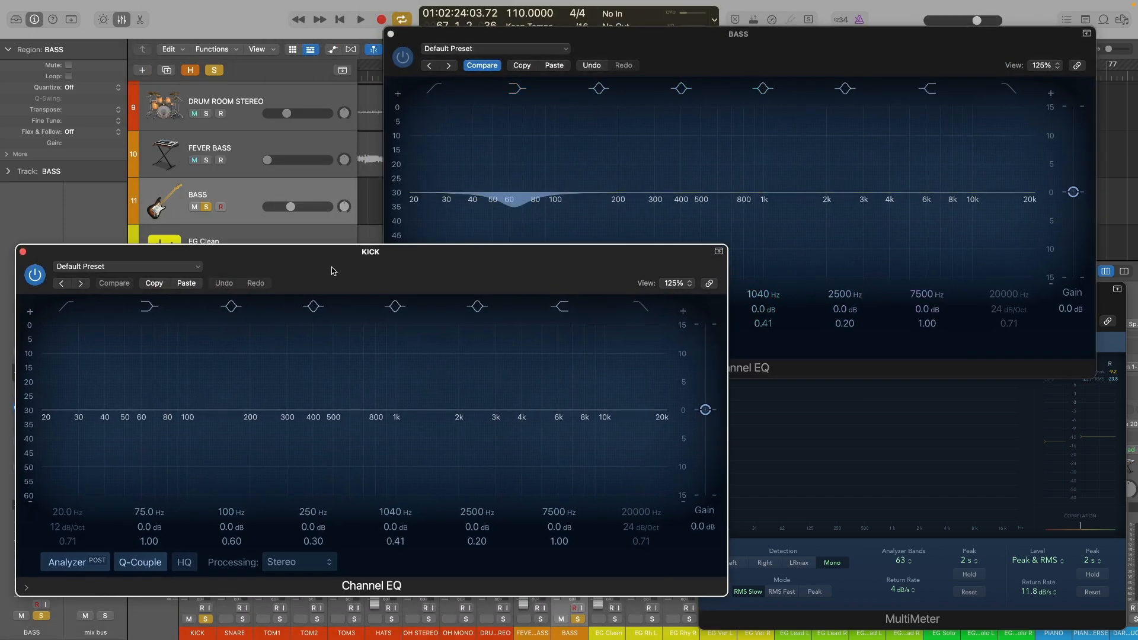
# - Place a KICK EQ band at 49.8 Hz with +0.1 dB and set the BASS cut to 48.4 Hz, -3.0 dB, Q 1.40
pyautogui.press('space')
pyautogui.moveTo(195, 404); pyautogui.dragTo(131, 416)
pyautogui.press('space')
pyautogui.moveTo(511, 208); pyautogui.dragTo(489, 214)
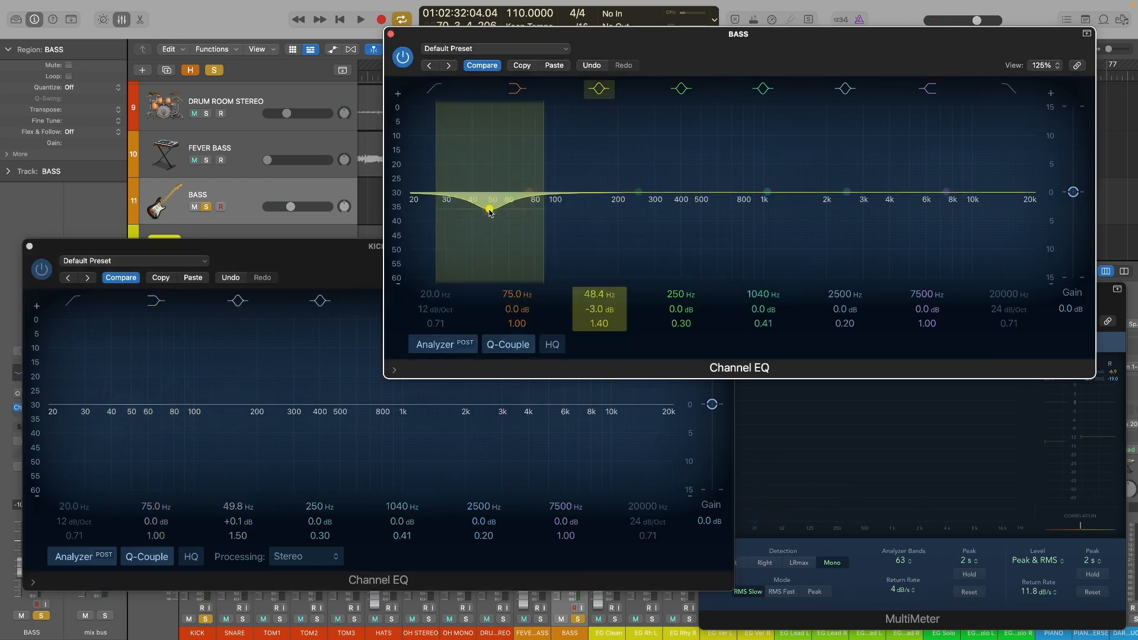
# - Turn the KICK EQ's 250 Hz band into a cut at 95 Hz, -3.3 dB, Q 1.60, refining it during playback
pyautogui.click(248, 414)
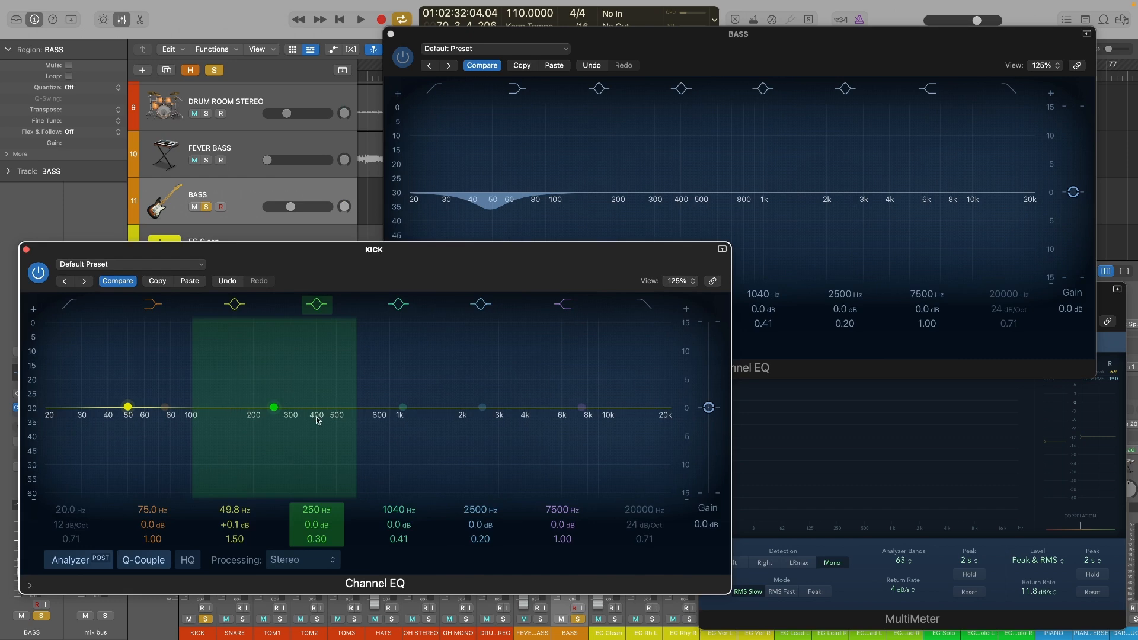
pyautogui.moveTo(273, 408); pyautogui.dragTo(198, 438)
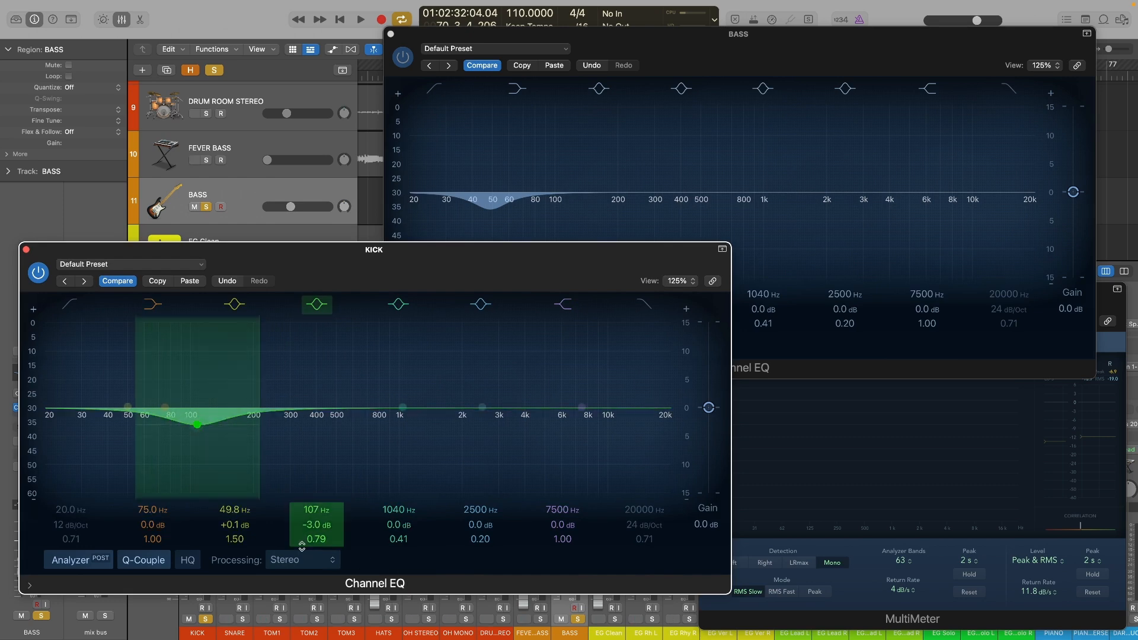
pyautogui.press('space')
pyautogui.moveTo(397, 269); pyautogui.dragTo(432, 264)
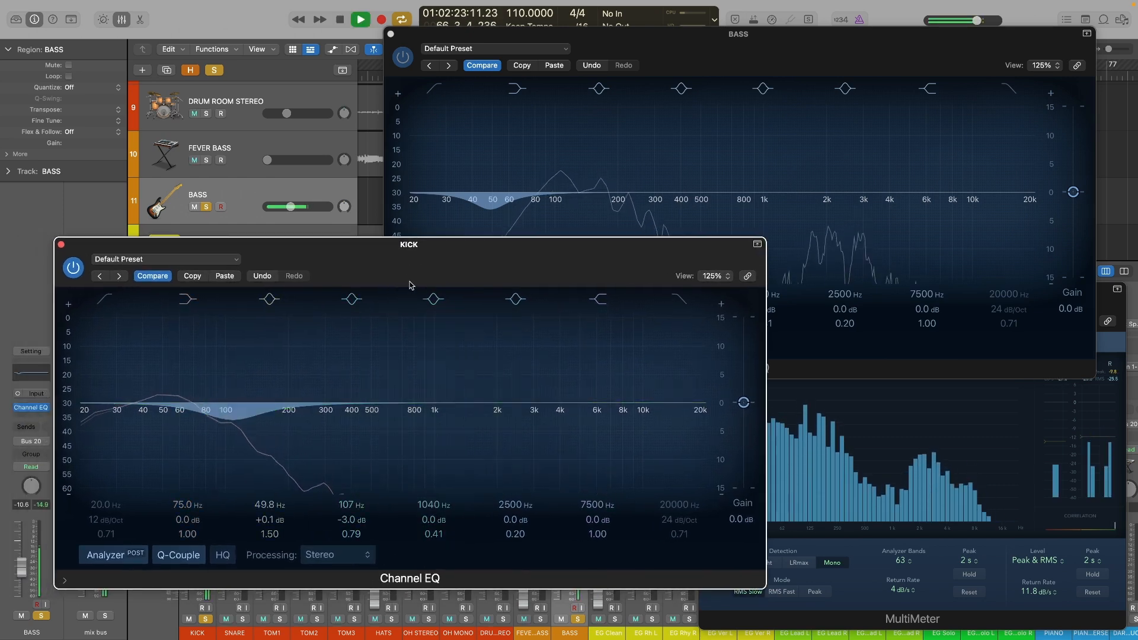
pyautogui.moveTo(232, 420)
pyautogui.mouseDown()
pyautogui.moveTo(243, 422)
pyautogui.moveTo(218, 428)
pyautogui.mouseUp()
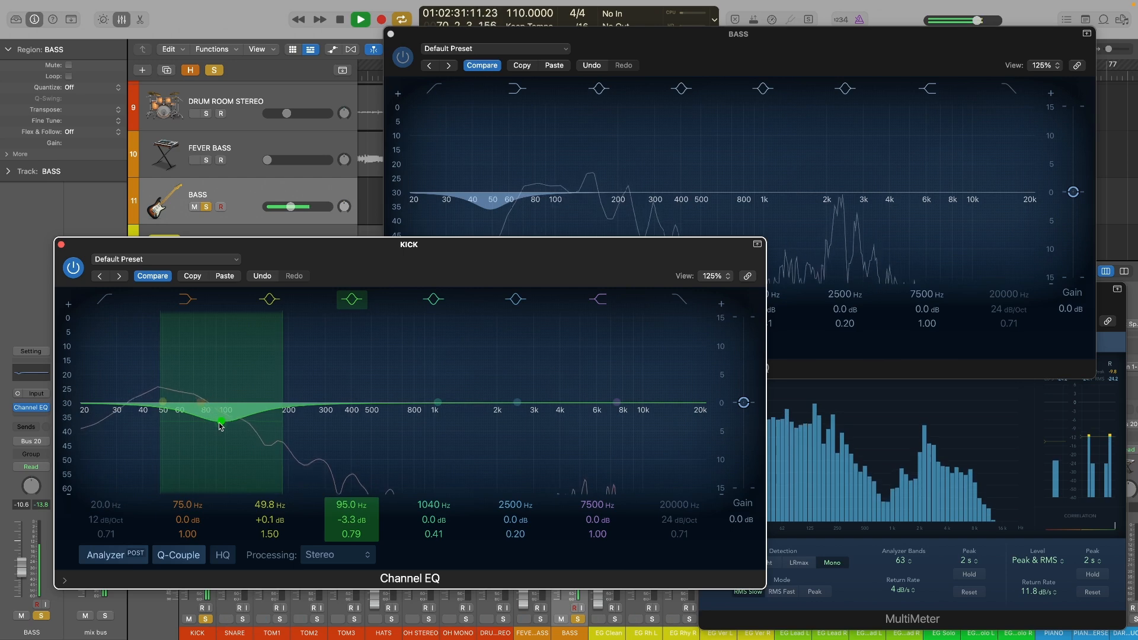
pyautogui.scroll(5, 221, 426)
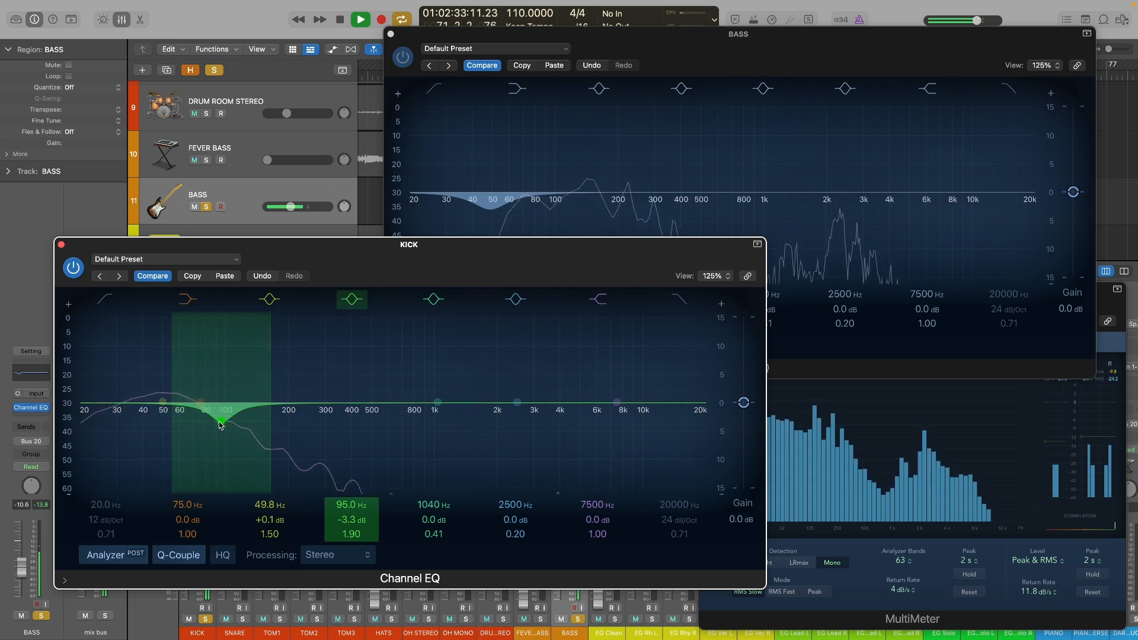
pyautogui.scroll(-1, 220, 425)
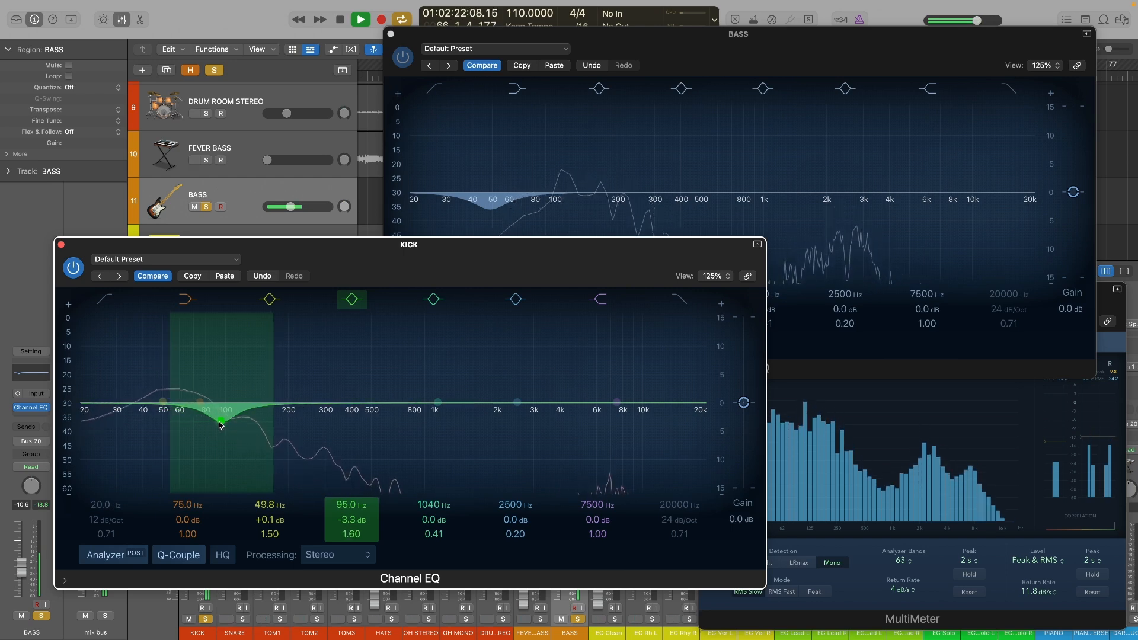
# - Turn the KICK EQ's 1040 Hz band into a cut at 288 Hz, -3.0 dB, Q 0.83, and audition it
pyautogui.moveTo(541, 270); pyautogui.dragTo(530, 298)
pyautogui.press('space')
pyautogui.moveTo(424, 427); pyautogui.dragTo(308, 446)
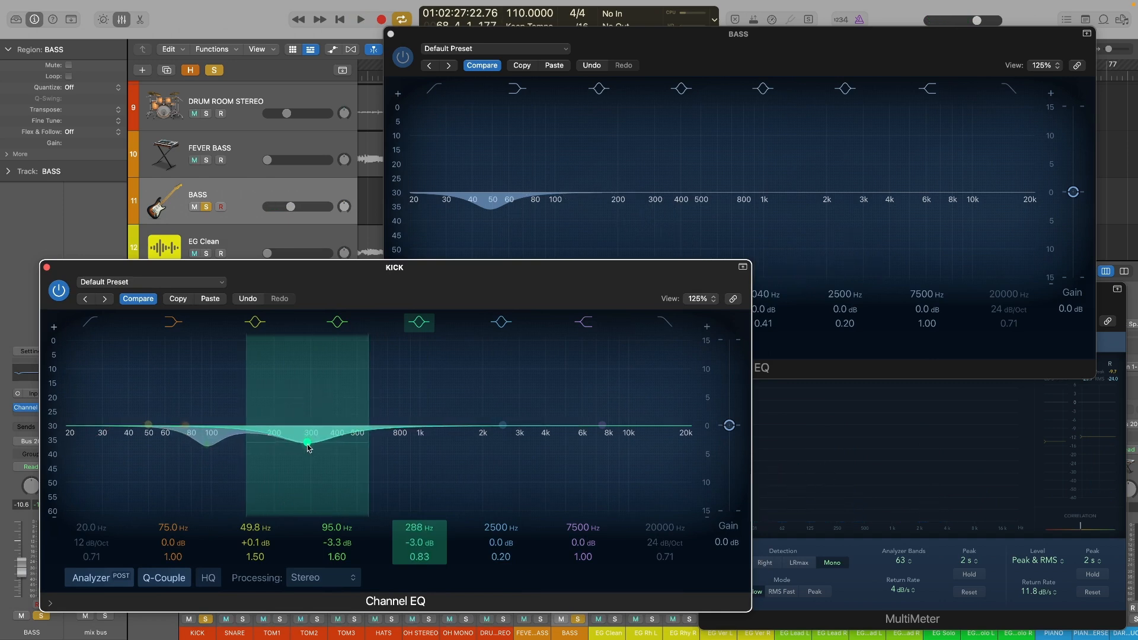
pyautogui.press('space')
pyautogui.moveTo(518, 300); pyautogui.dragTo(582, 295)
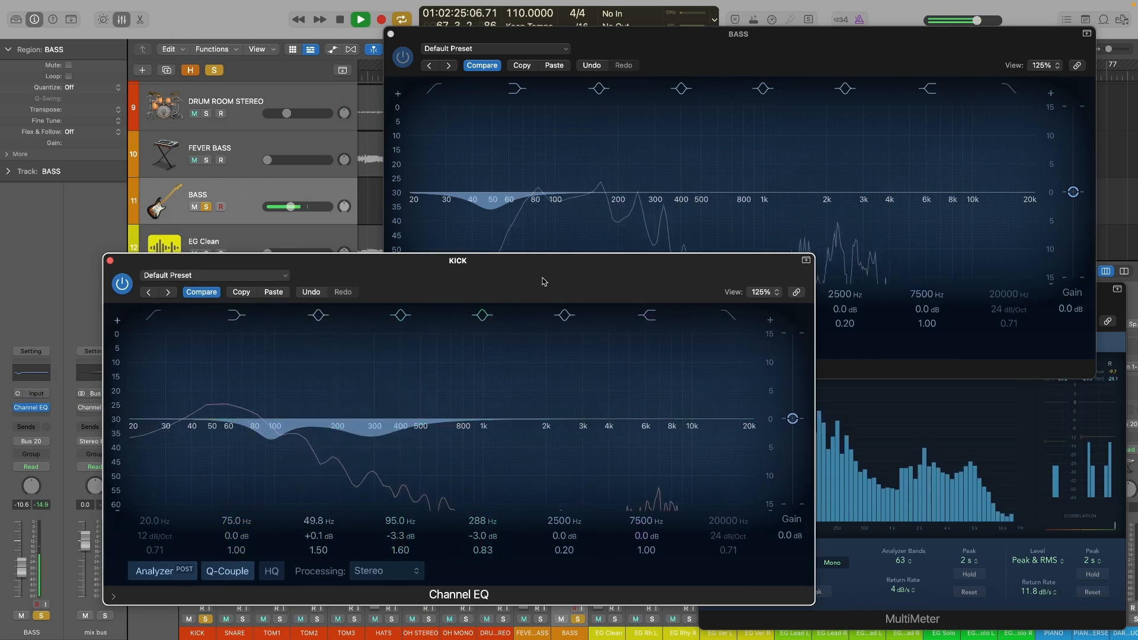
pyautogui.press('space')
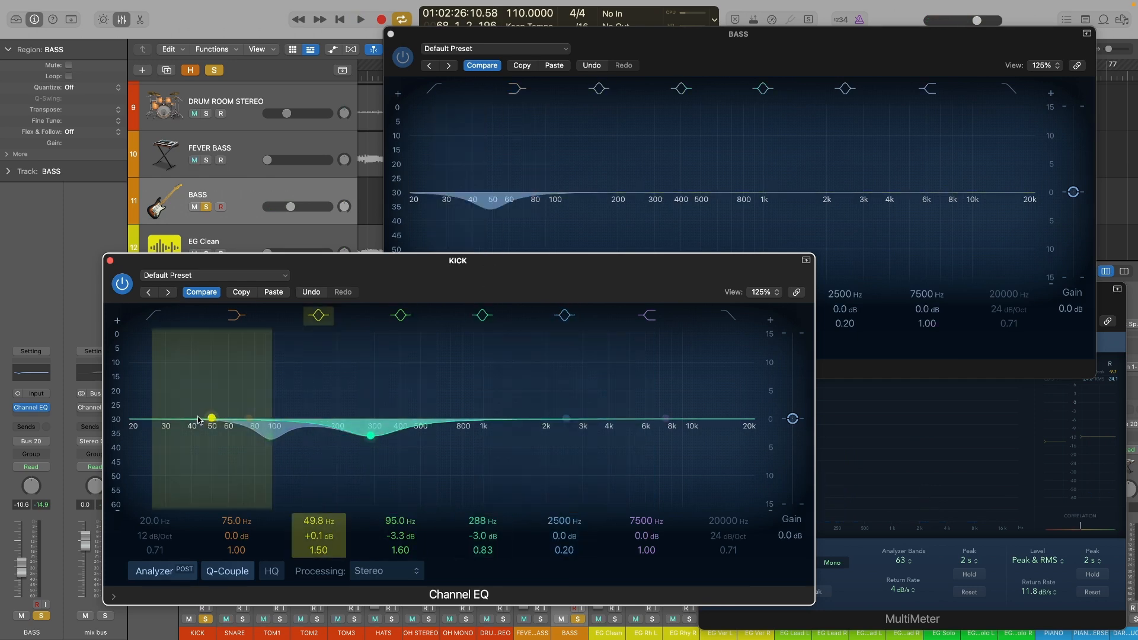
# - Boost the KICK EQ's low bell band to +3.1 dB at 54.5 Hz with Q 1.60, fine-tuning it during playback
pyautogui.moveTo(211, 418)
pyautogui.mouseDown()
pyautogui.moveTo(222, 399)
pyautogui.moveTo(211, 401)
pyautogui.moveTo(220, 405)
pyautogui.mouseUp()
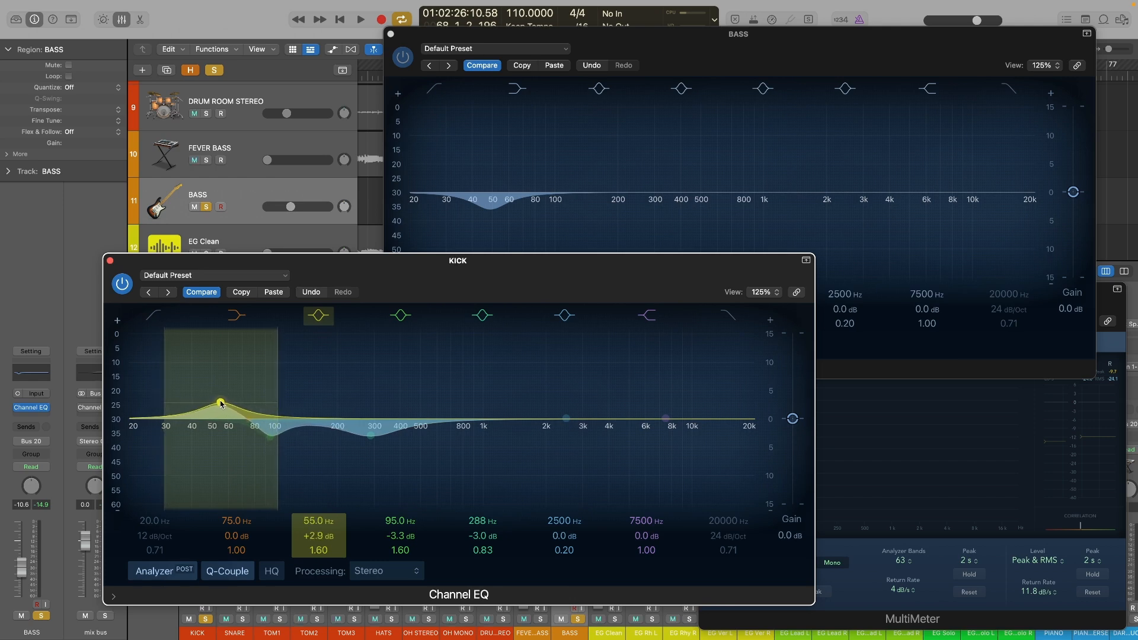
pyautogui.moveTo(220, 404); pyautogui.dragTo(211, 401)
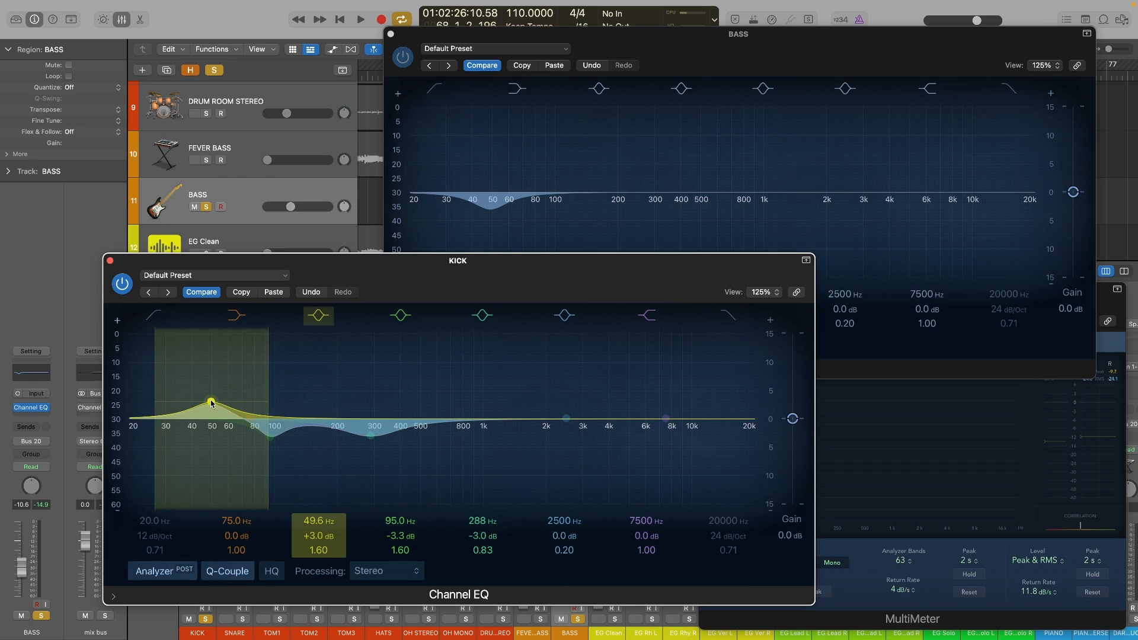
pyautogui.press('space')
pyautogui.moveTo(572, 290); pyautogui.dragTo(542, 297)
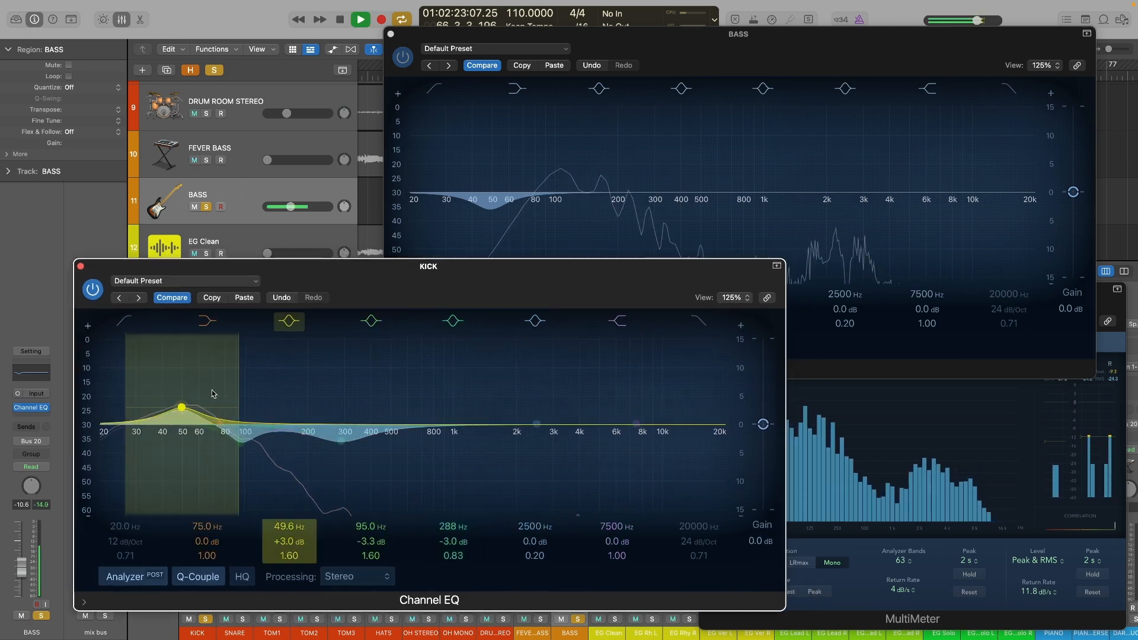
pyautogui.moveTo(183, 411); pyautogui.dragTo(188, 410)
# - Boost the BASS EQ's 250 Hz band by 3.0 dB at 84 Hz with Q 1.20 and reposition the EQ windows
pyautogui.moveTo(602, 265); pyautogui.dragTo(581, 288)
pyautogui.moveTo(808, 39); pyautogui.dragTo(807, 40)
pyautogui.moveTo(637, 192)
pyautogui.mouseDown()
pyautogui.moveTo(535, 165)
pyautogui.moveTo(540, 175)
pyautogui.mouseUp()
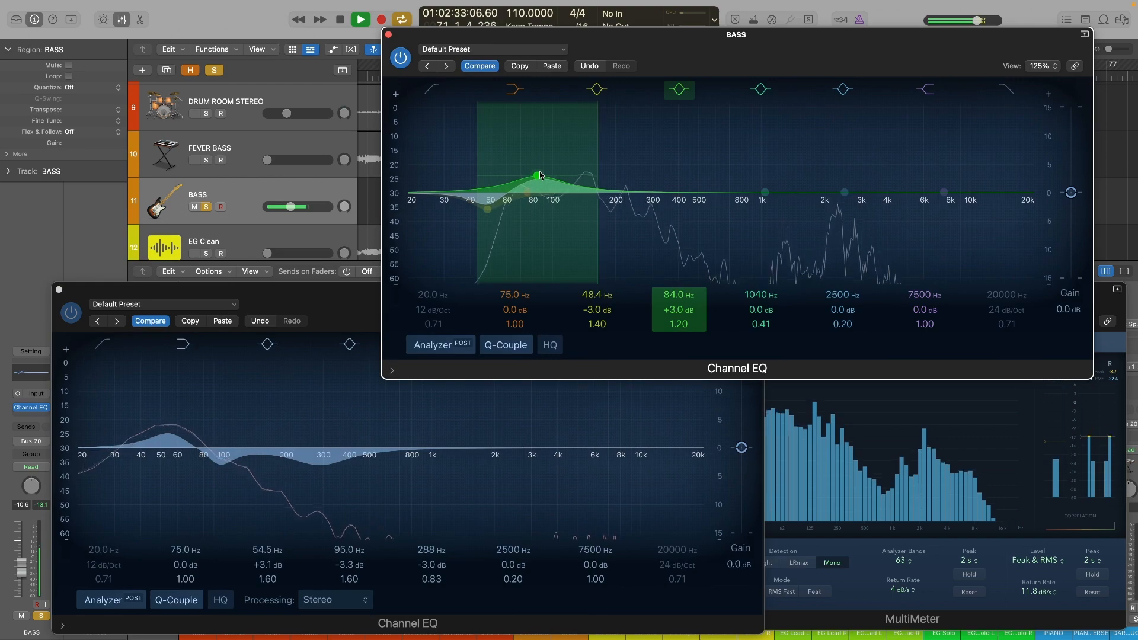
pyautogui.moveTo(674, 39); pyautogui.dragTo(674, 76)
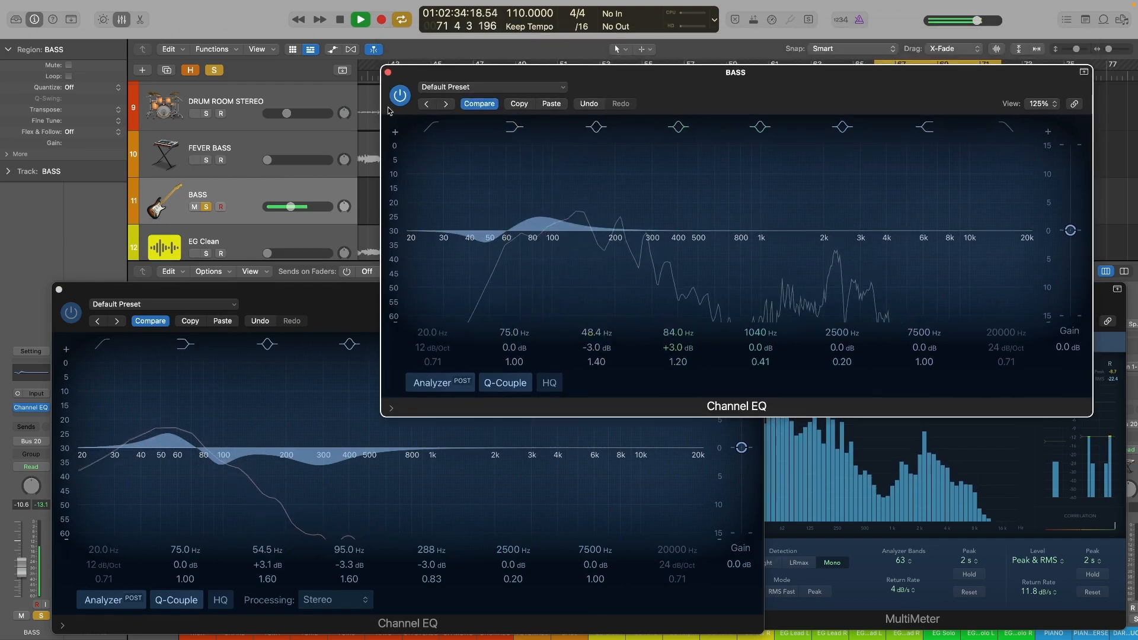
# - Close both Channel EQ windows and select the KICK and BASS channel strips together
pyautogui.click(388, 72)
pyautogui.click(59, 289)
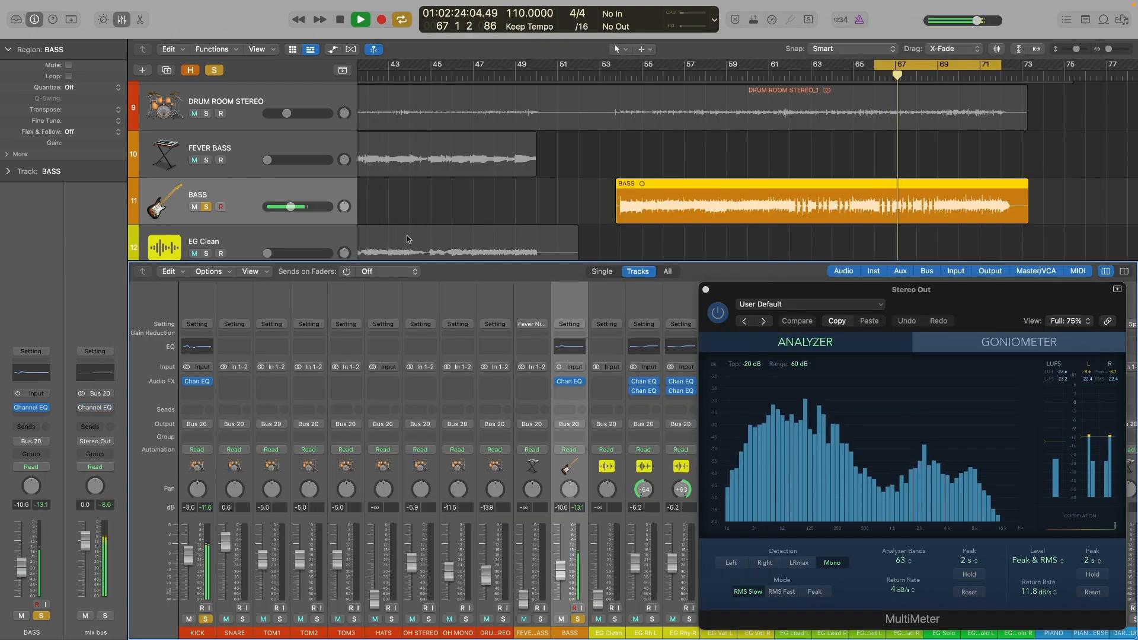
pyautogui.keyDown('super'); pyautogui.click(194, 305); pyautogui.keyUp('super')
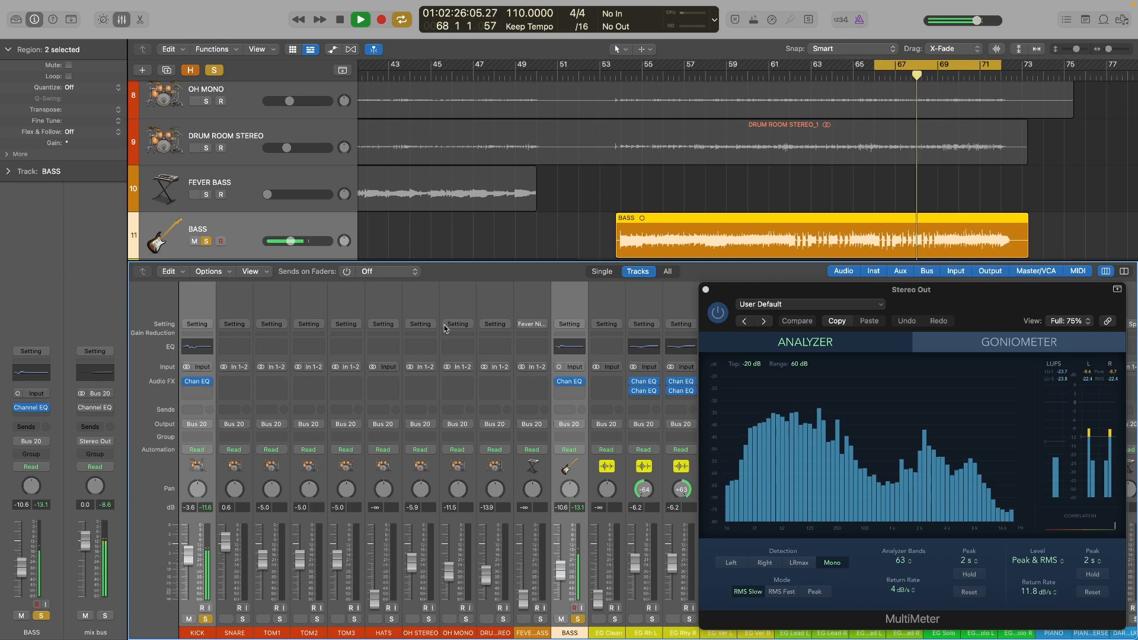
# - Compare the soloed kick and bass with their Channel EQs bypassed and active during playback
pyautogui.press('space')
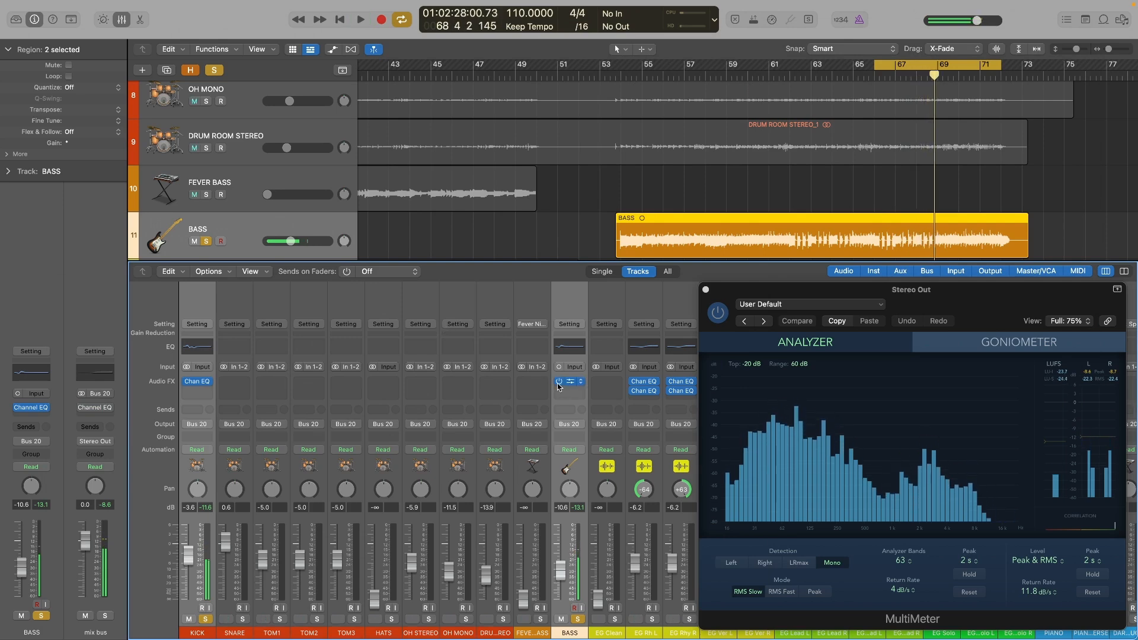
pyautogui.press('space')
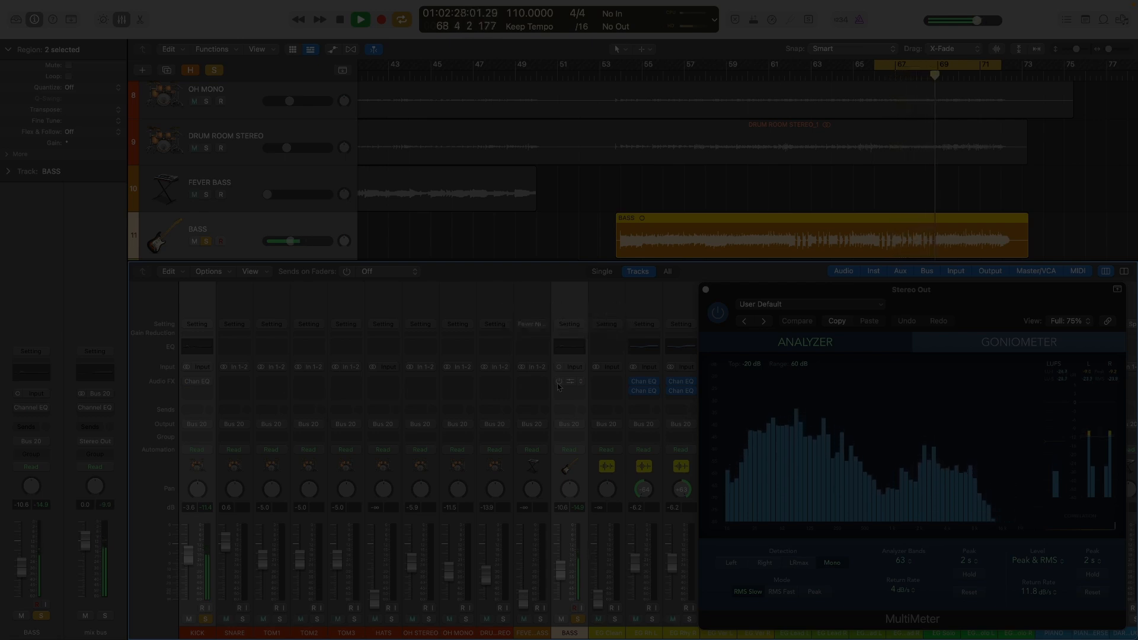
pyautogui.click(558, 382)
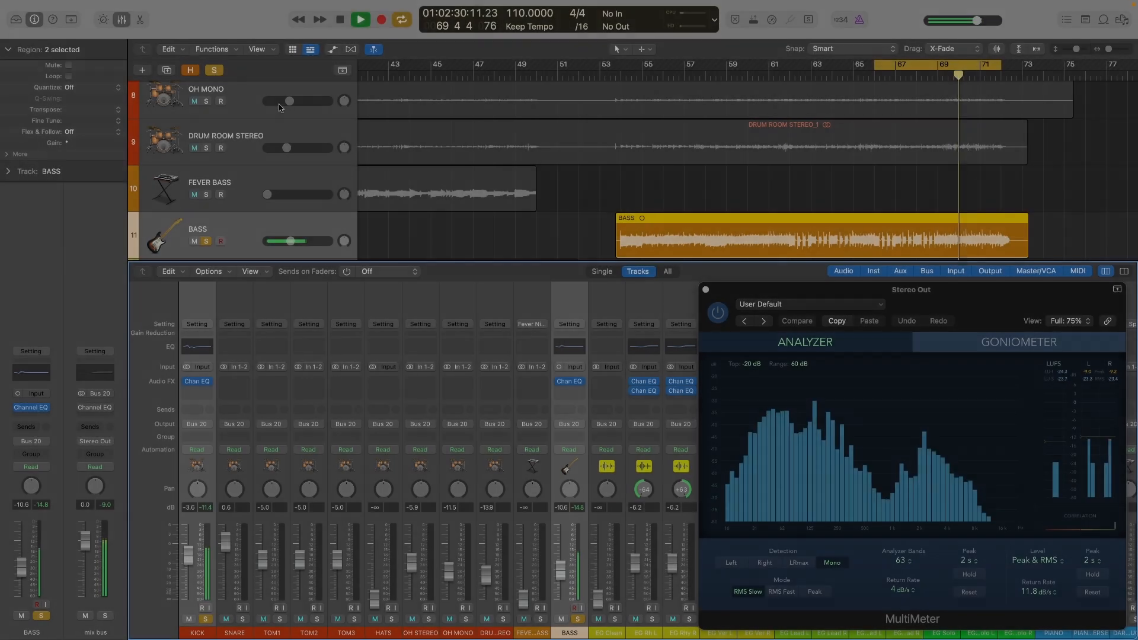
# - Clear all solos and compare the full mix with the KICK and BASS Channel EQs active and bypassed, leaving them active
pyautogui.press('space')
pyautogui.click(214, 70)
pyautogui.click(559, 382)
pyautogui.press('space')
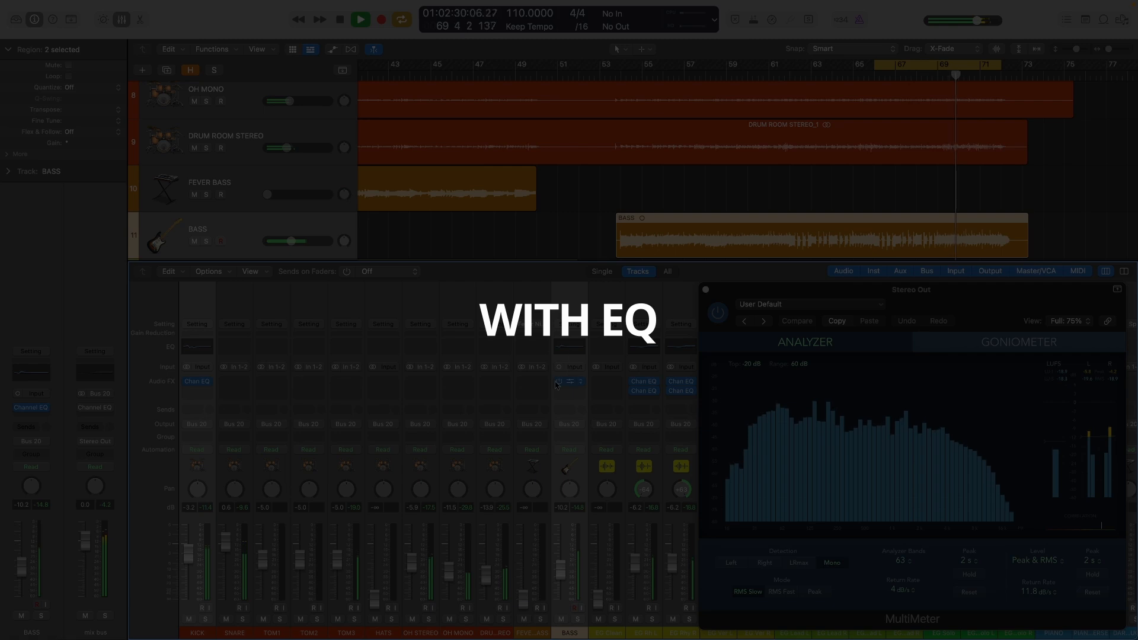
pyautogui.press('space')
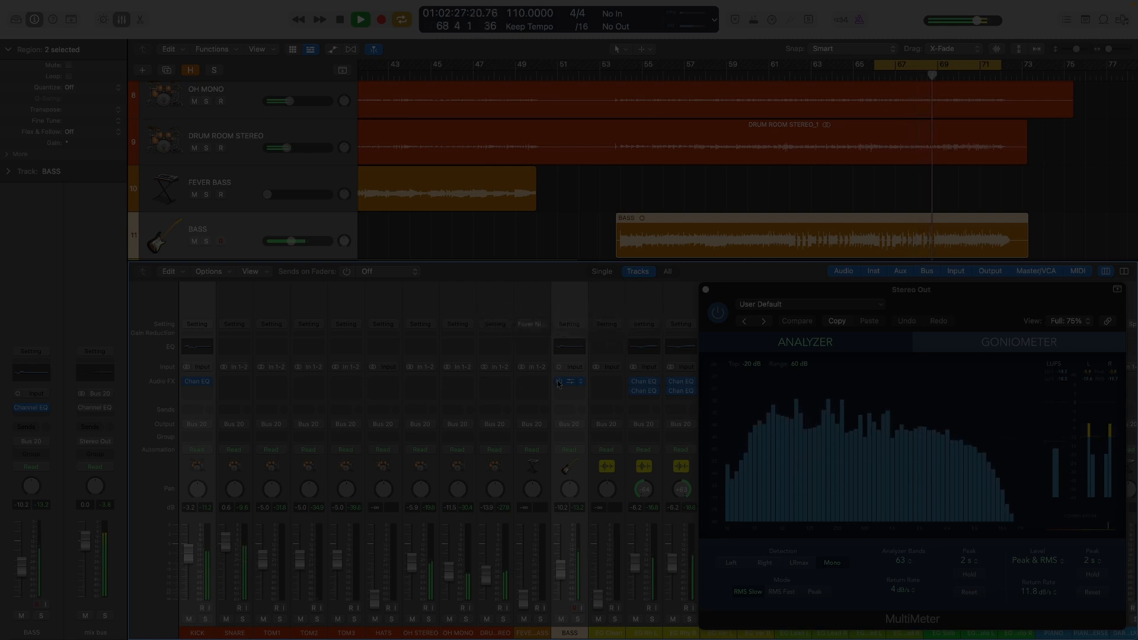
pyautogui.press('space')
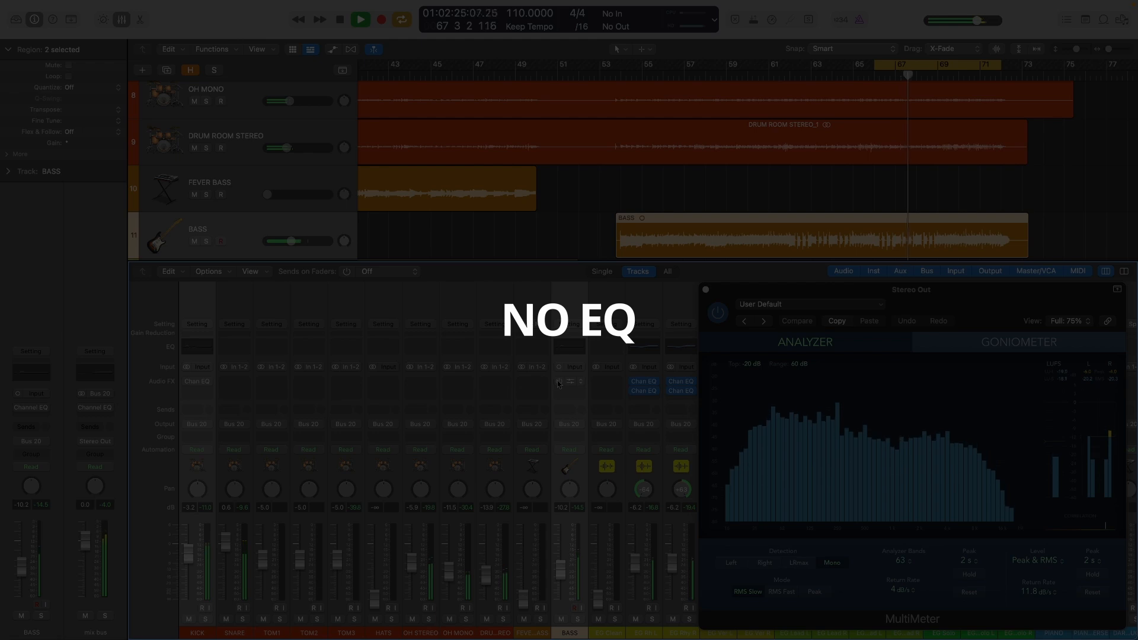
pyautogui.click(559, 382)
pyautogui.press('space')
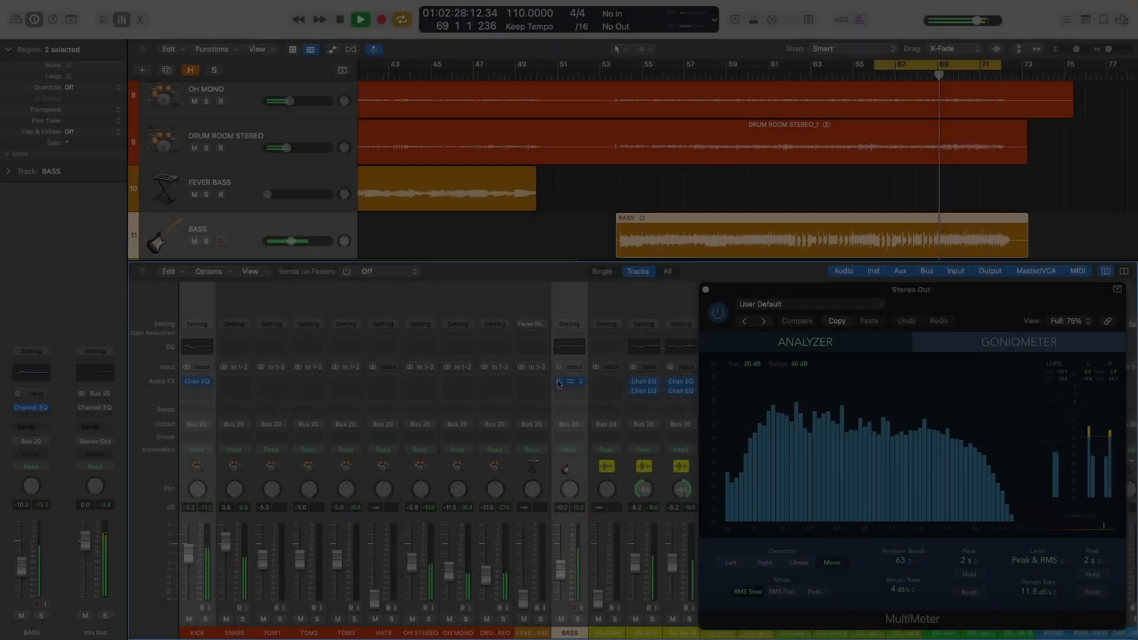
pyautogui.press('space')
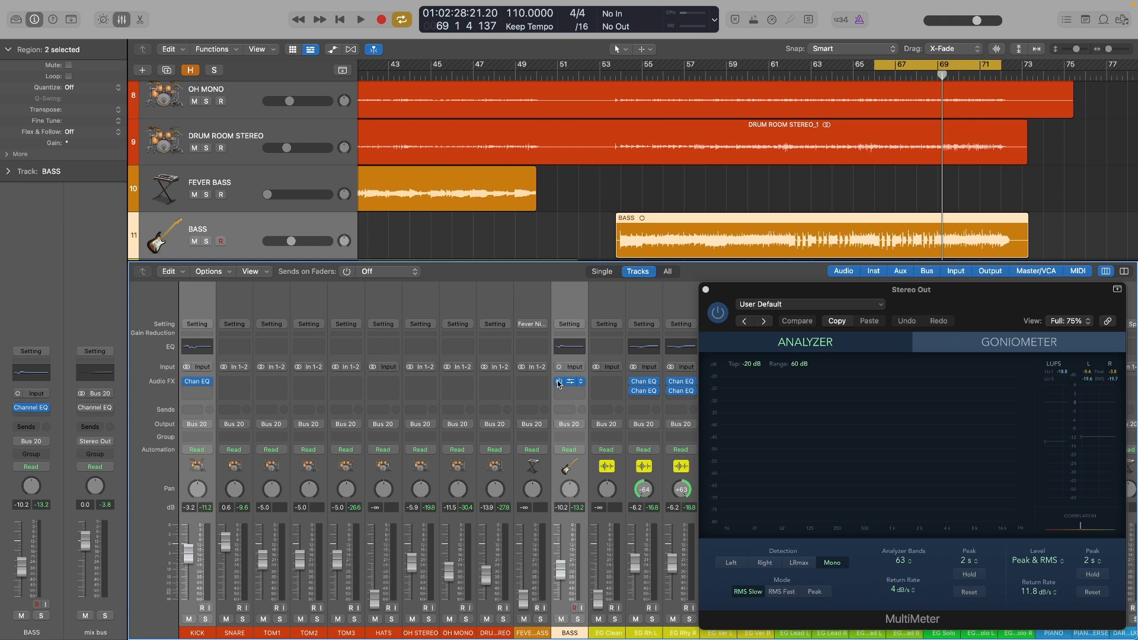
# - Close the MultiMeter window and select only the BASS channel strip
pyautogui.click(706, 290)
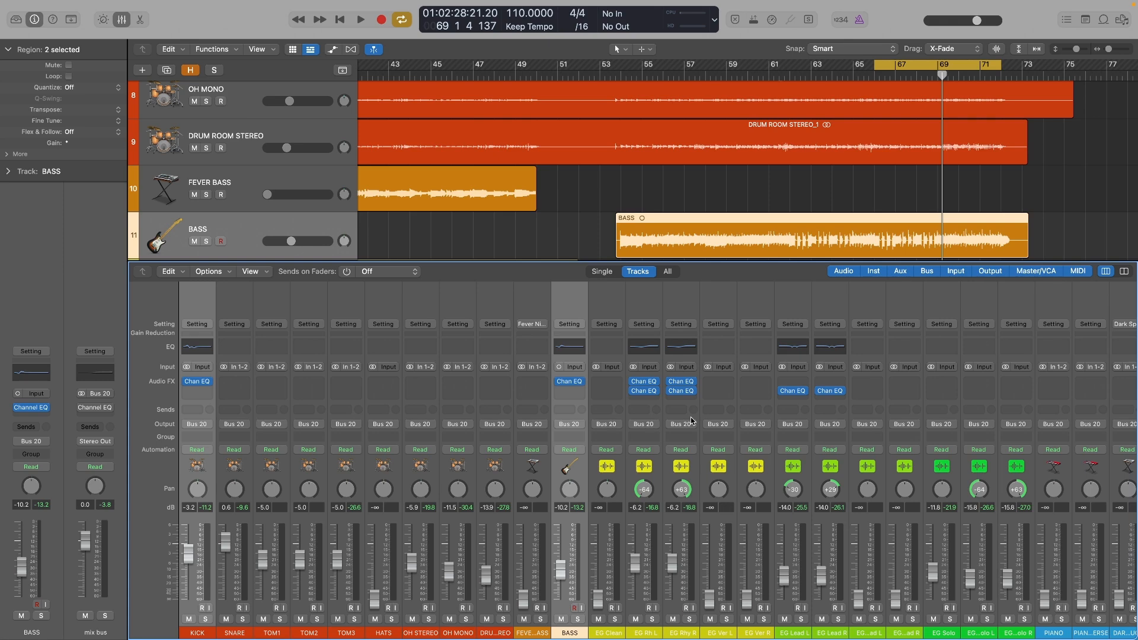
pyautogui.click(565, 309)
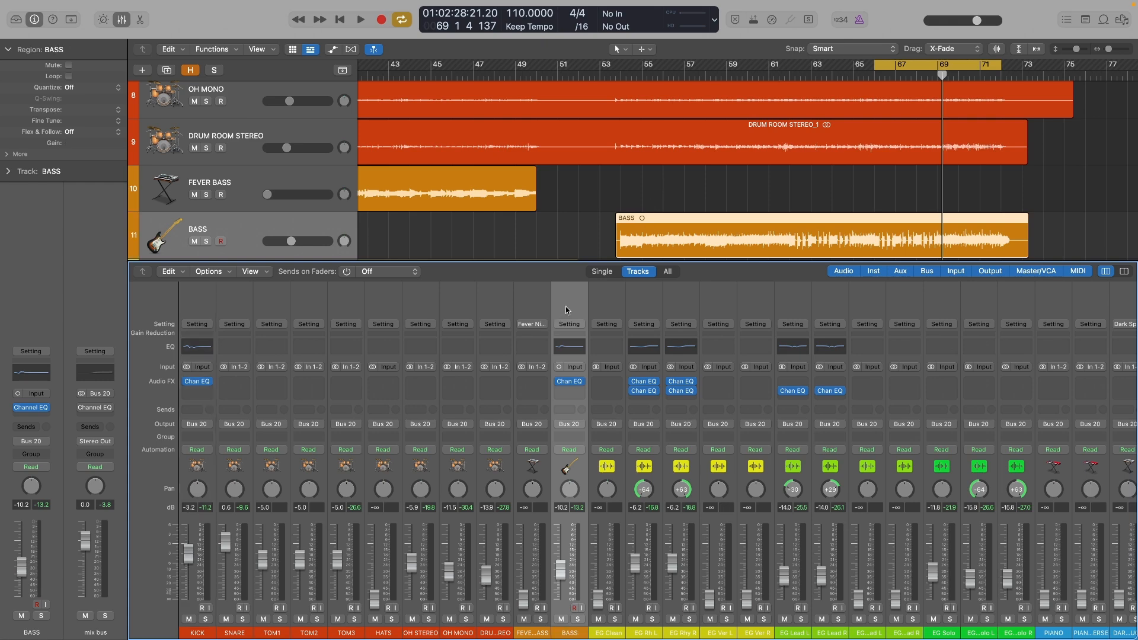